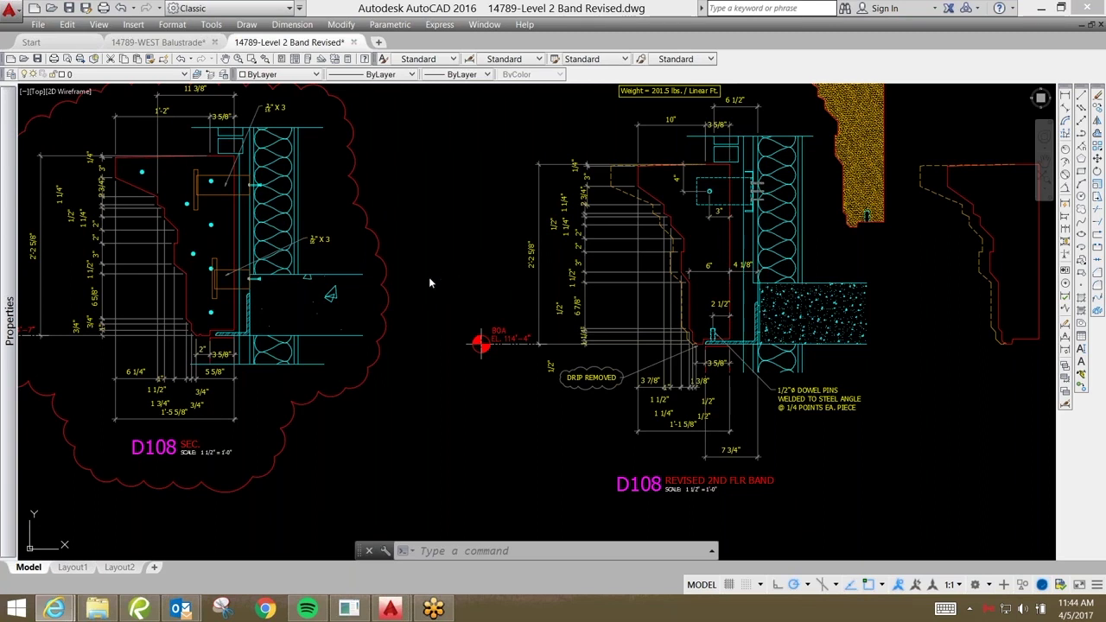
# - Pan and zoom onto the original D108 SEC stone profile and its dimensions, beside the revised band detail
pyautogui.moveTo(424, 289); pyautogui.dragTo(438, 311, button='middle')
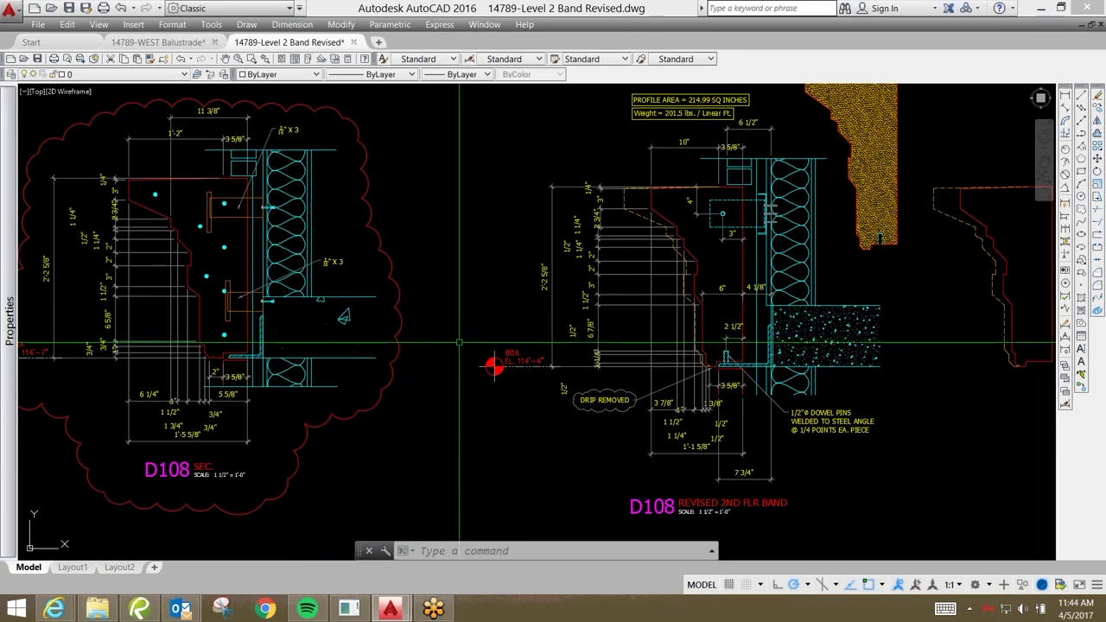
pyautogui.moveTo(459, 343); pyautogui.dragTo(511, 352, button='middle')
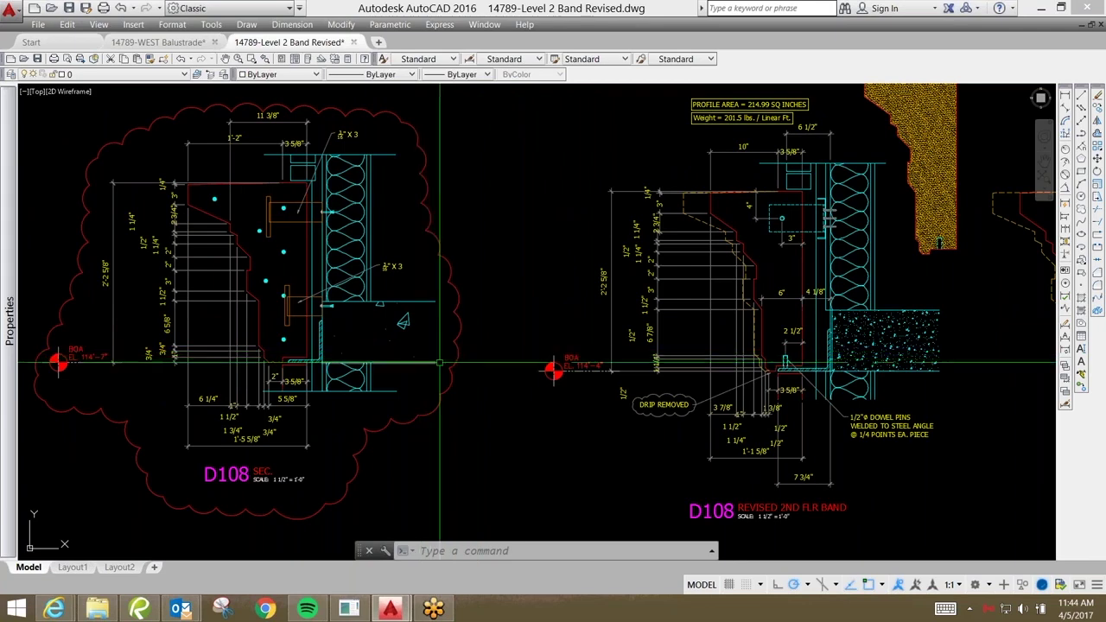
pyautogui.moveTo(507, 369); pyautogui.dragTo(604, 372, button='middle')
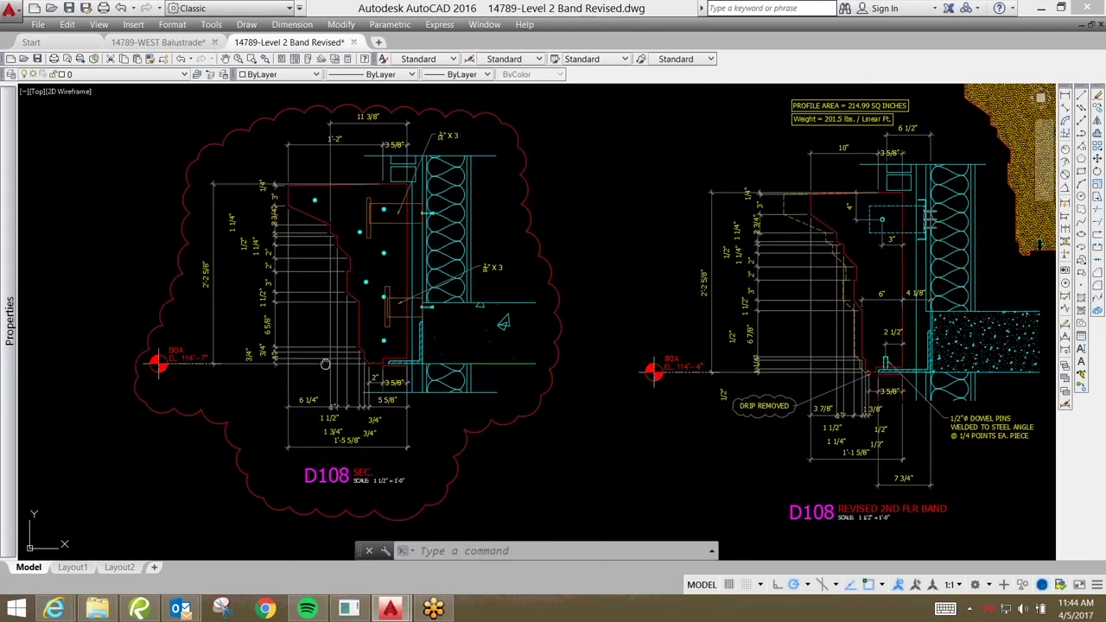
pyautogui.scroll(3, 551, 150)
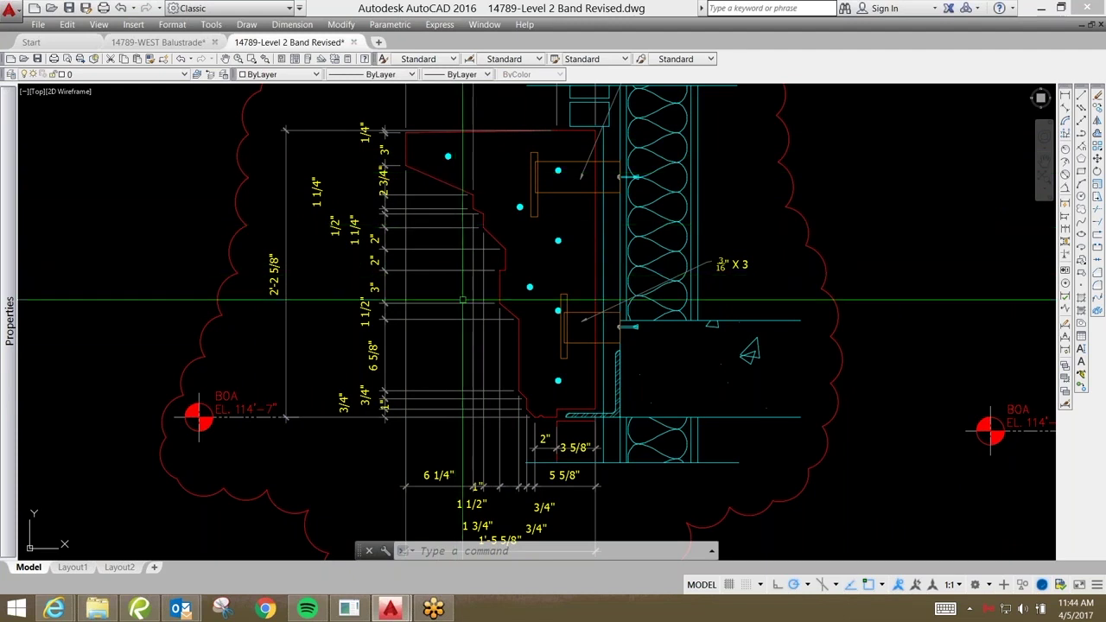
pyautogui.moveTo(481, 371); pyautogui.dragTo(384, 374, button='middle')
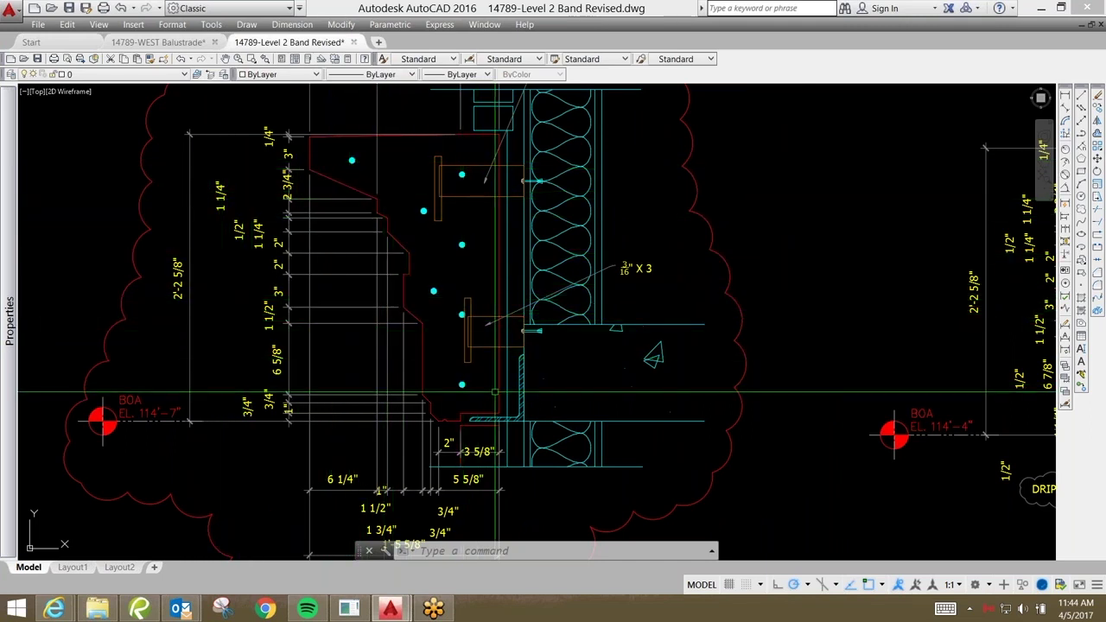
pyautogui.moveTo(453, 368); pyautogui.dragTo(411, 364, button='middle')
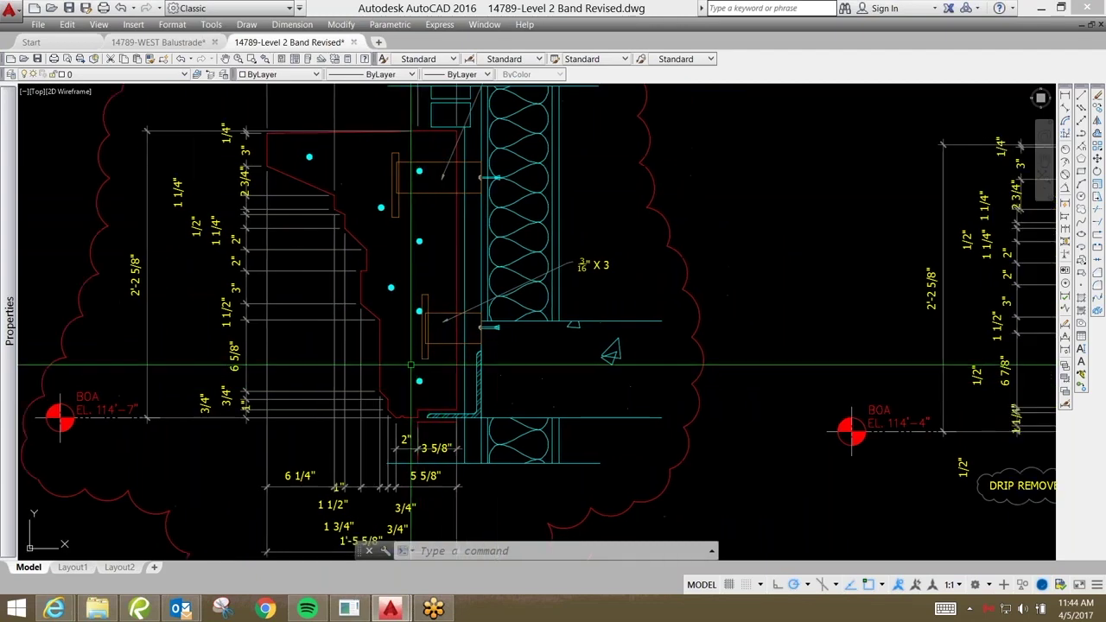
pyautogui.scroll(-2, 410, 364)
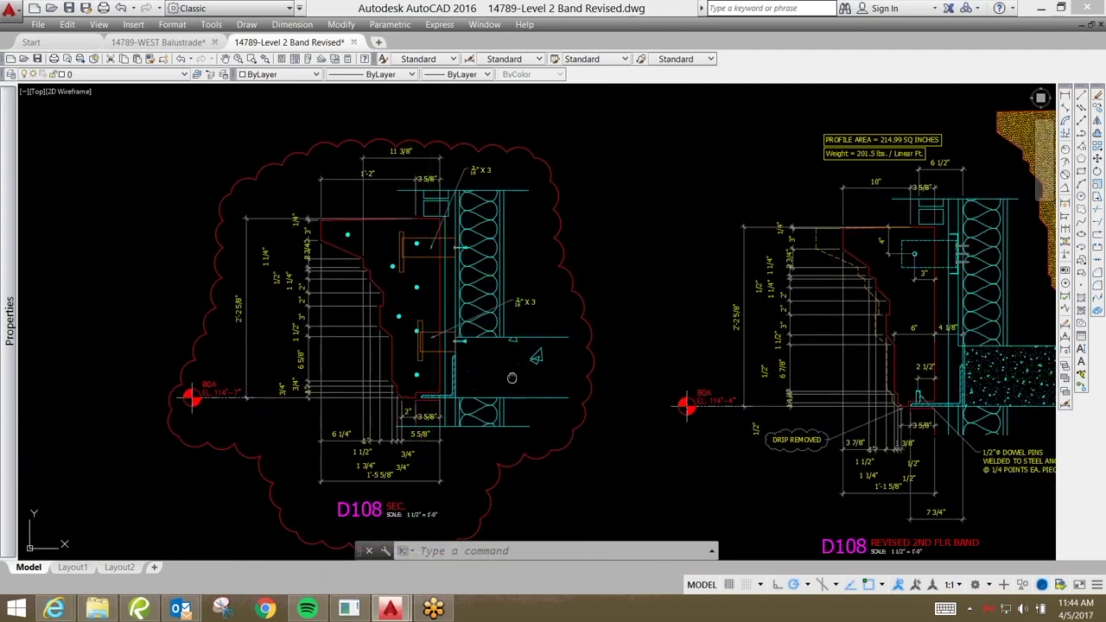
pyautogui.moveTo(512, 378); pyautogui.dragTo(470, 372, button='middle')
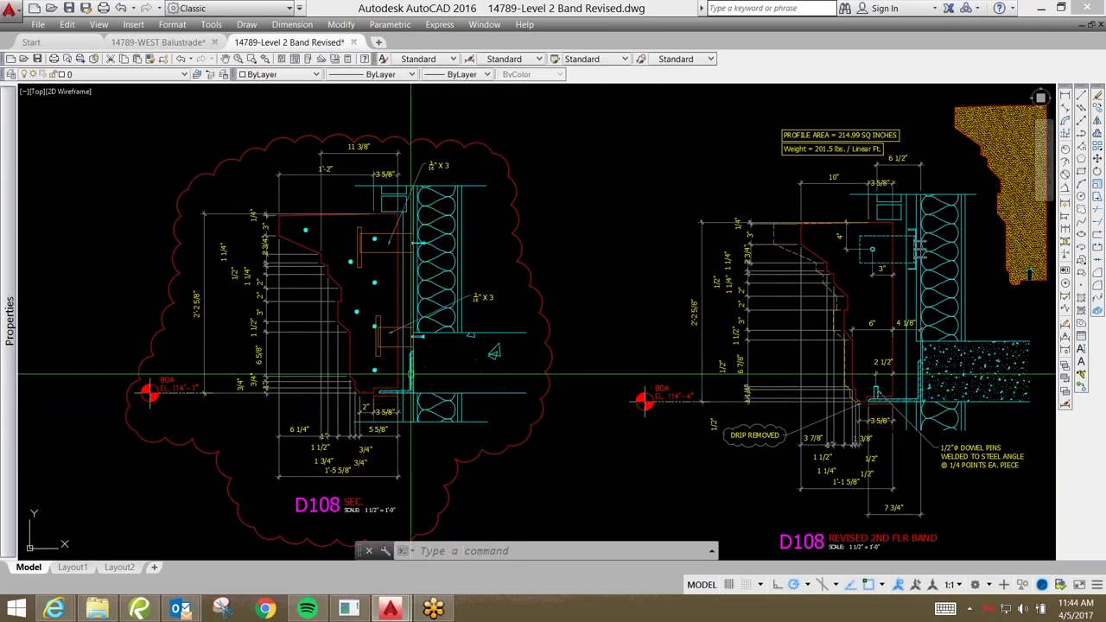
pyautogui.scroll(2, 406, 342)
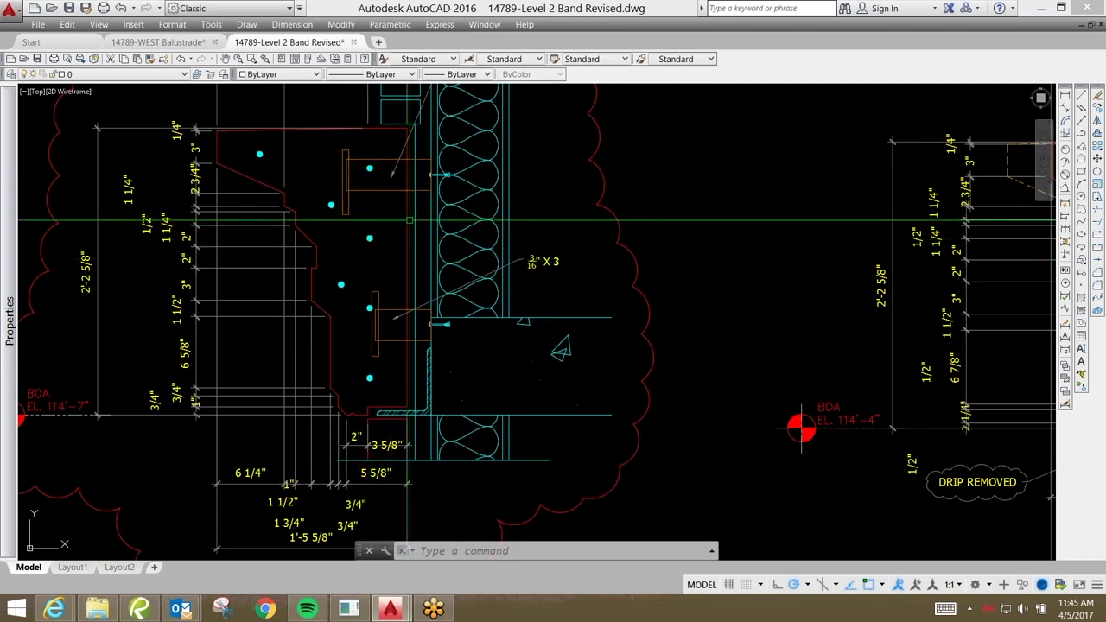
# - Look over the original D108 profile dimensions, zoom out to show everything, then switch to Revu's Harborchase Cornice markup
pyautogui.moveTo(539, 257); pyautogui.dragTo(510, 320, button='middle')
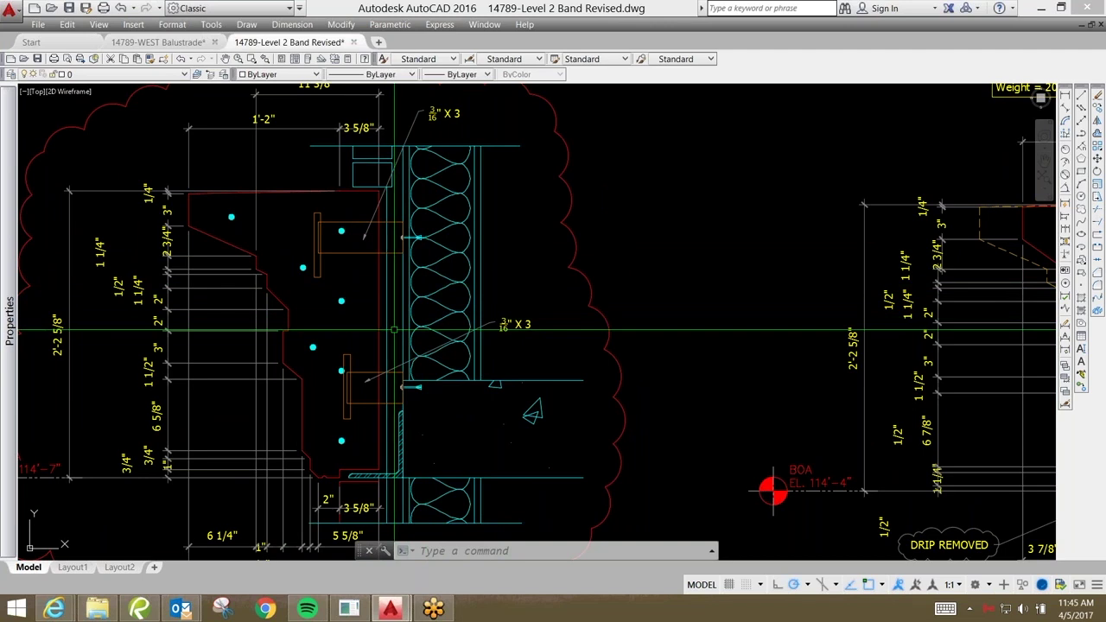
pyautogui.moveTo(394, 329); pyautogui.dragTo(392, 299, button='middle')
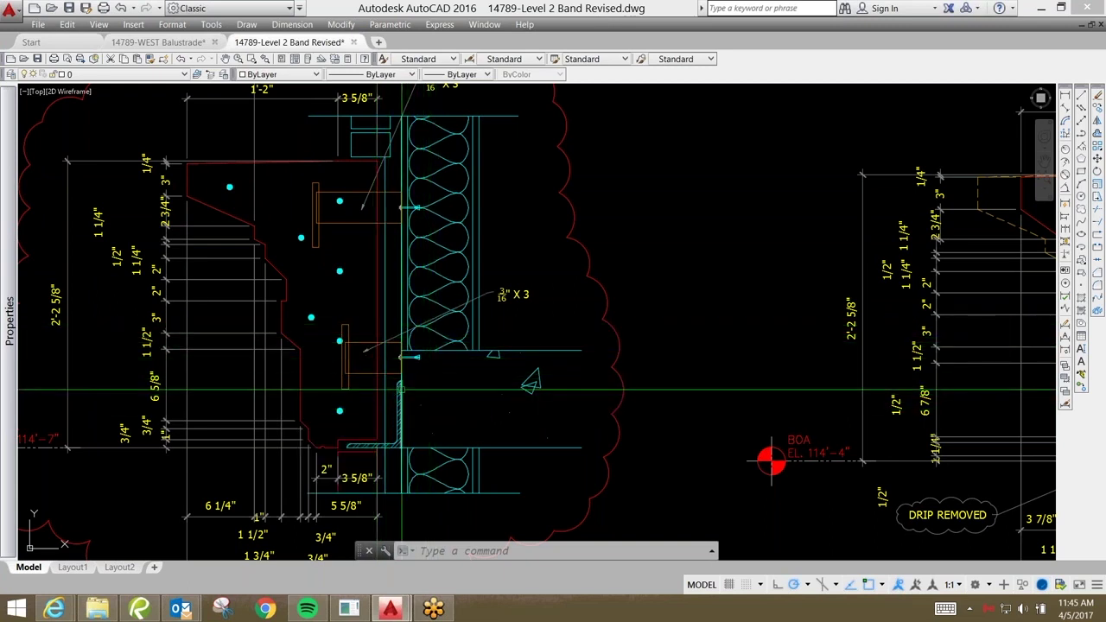
pyautogui.moveTo(400, 387); pyautogui.dragTo(449, 377, button='middle')
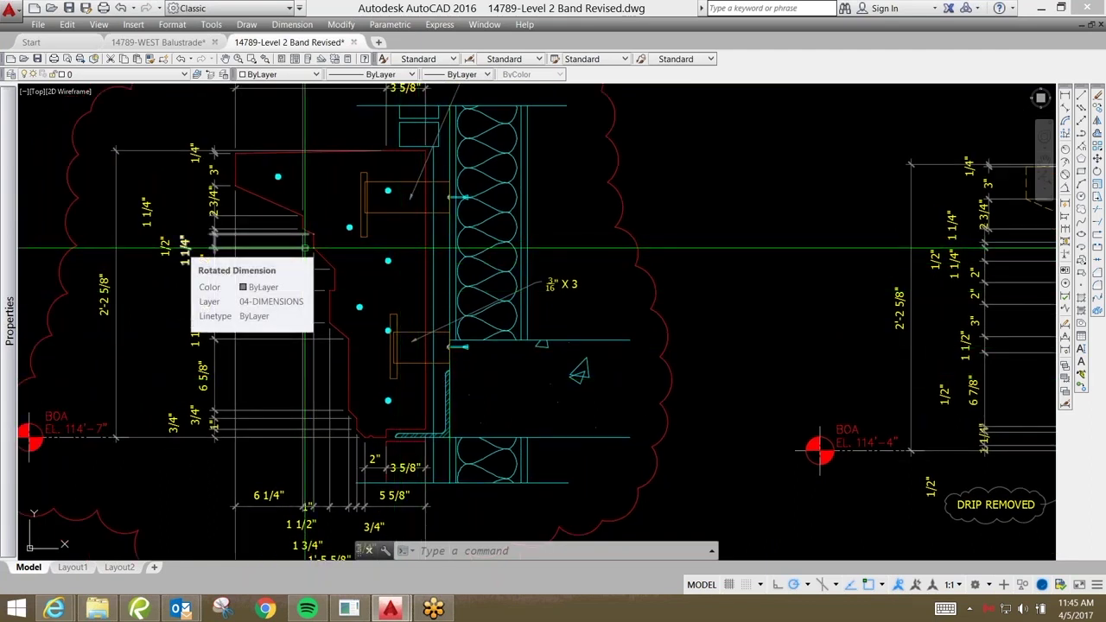
pyautogui.moveTo(304, 248); pyautogui.dragTo(325, 242, button='middle')
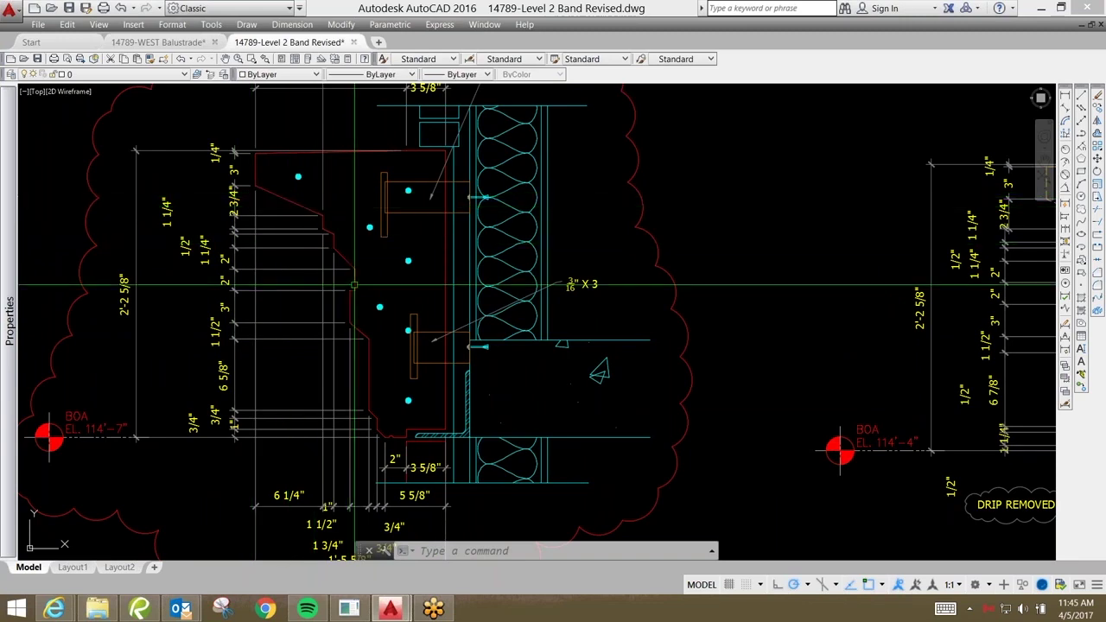
pyautogui.scroll(-5, 369, 267)
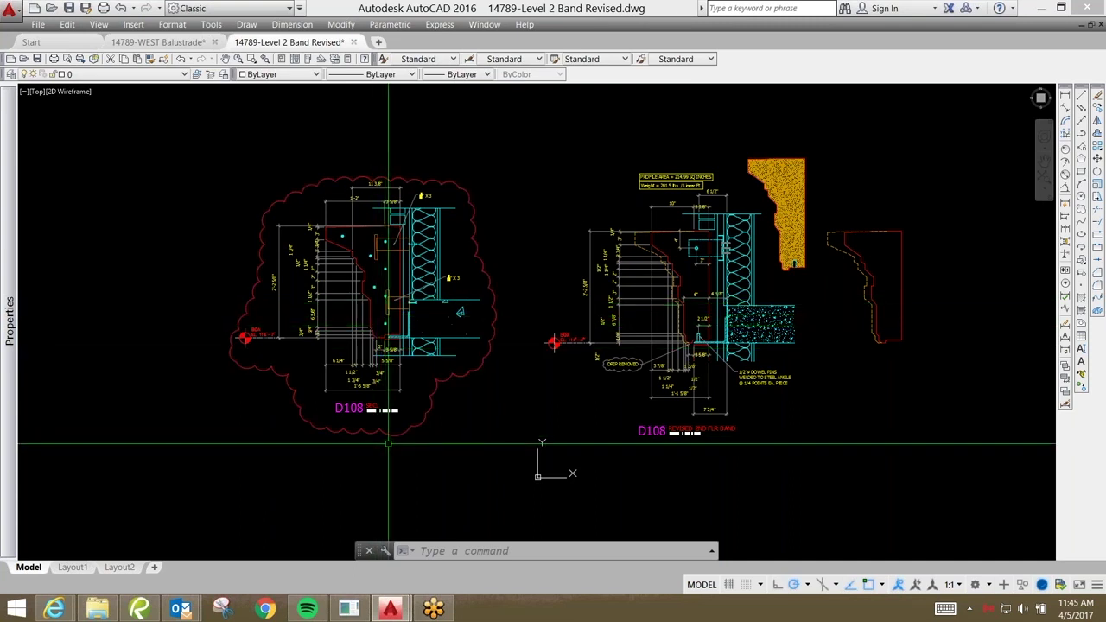
pyautogui.click(140, 610)
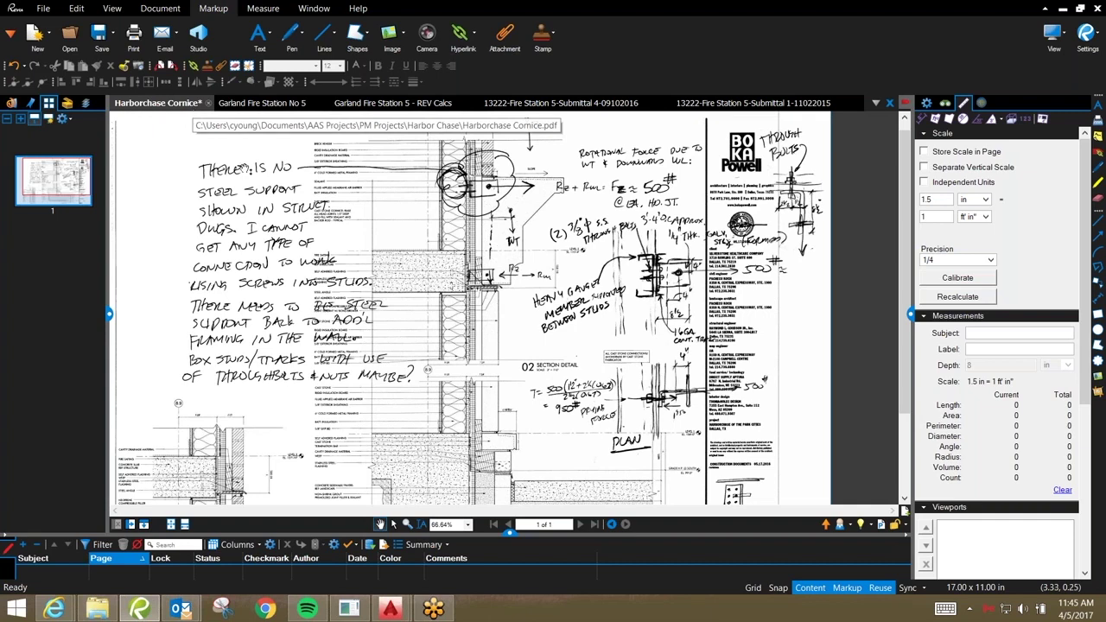
# - Review the engineer's handwritten Harborchase Cornice markup, then minimize Revu back to AutoCAD
pyautogui.moveTo(376, 311); pyautogui.dragTo(372, 311)
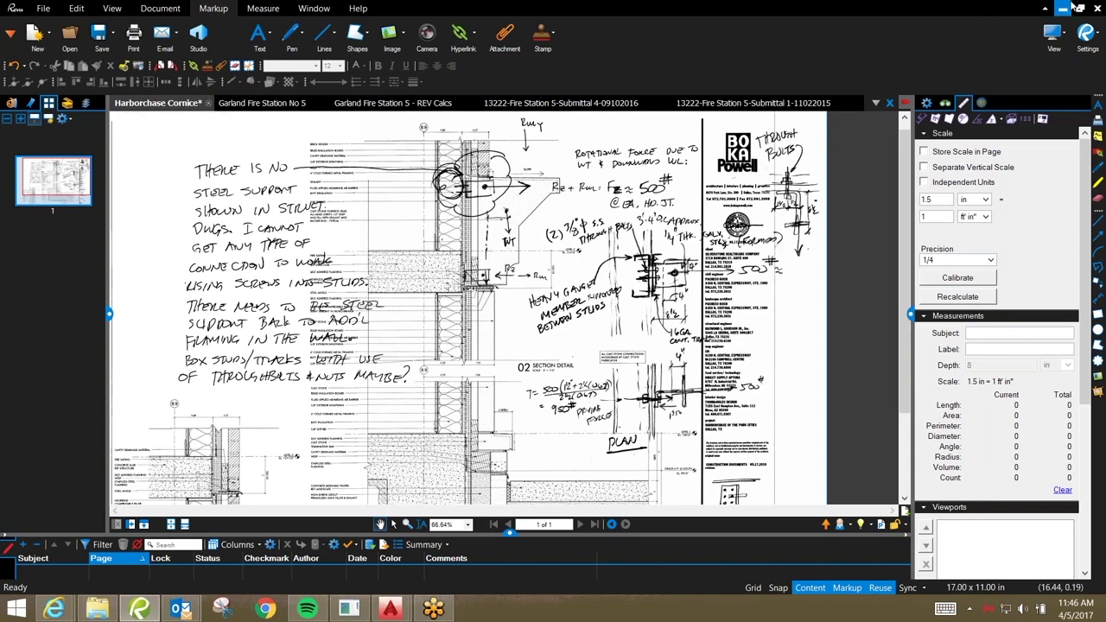
pyautogui.click(1068, 8)
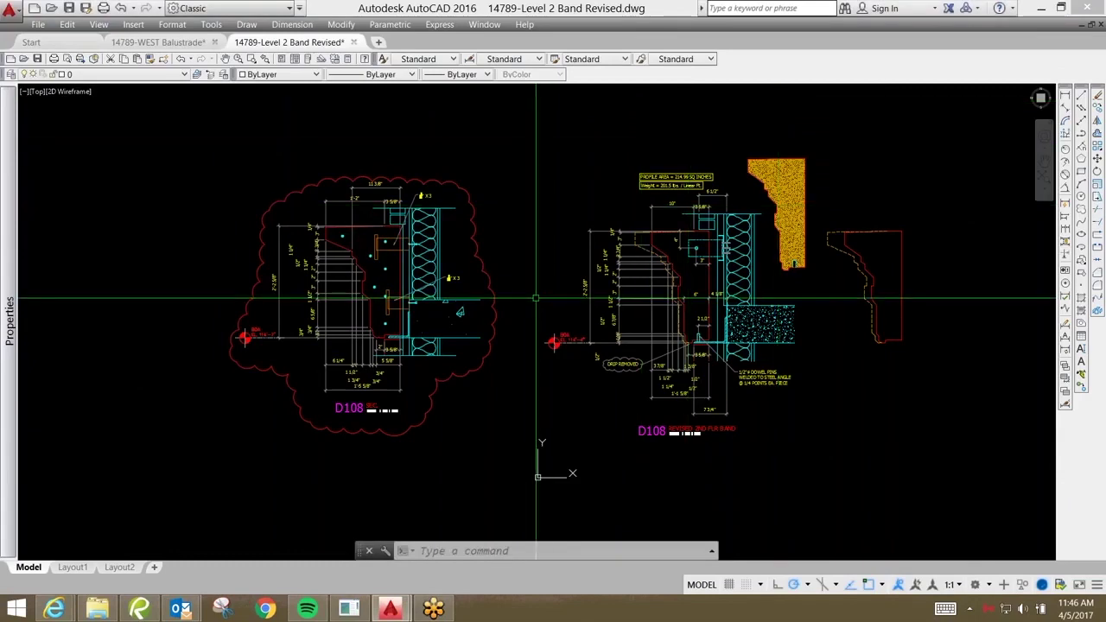
# - Select the pink stone profile polyline of the REVISED 2ND FLR BAND detail, on layer 01-STONE
pyautogui.moveTo(538, 294); pyautogui.dragTo(332, 311, button='middle')
pyautogui.scroll(4, 498, 338)
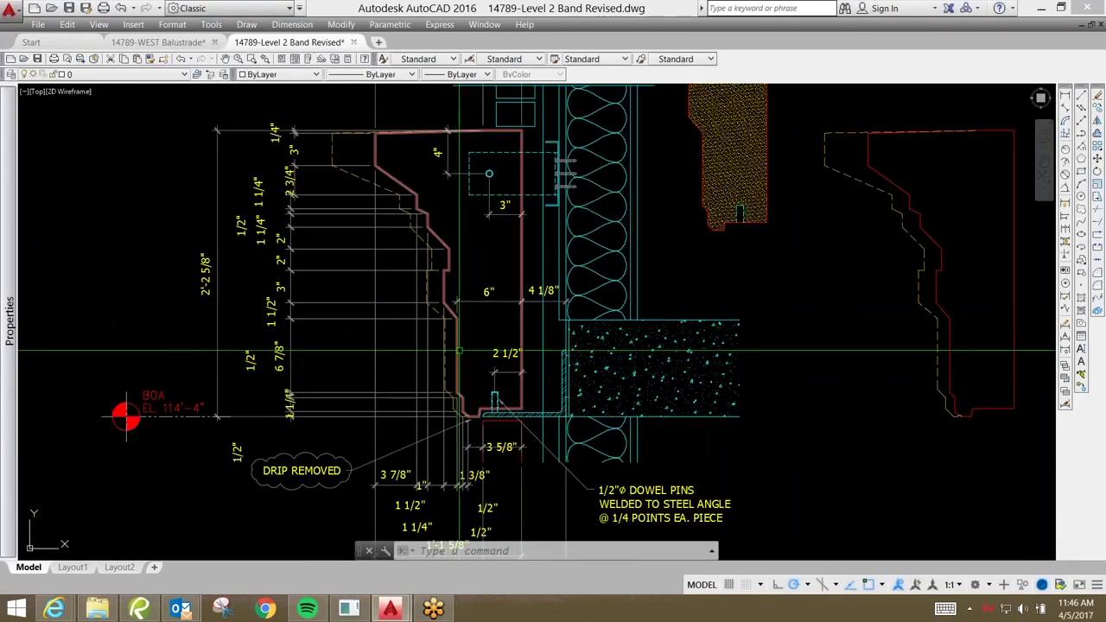
pyautogui.click(380, 168)
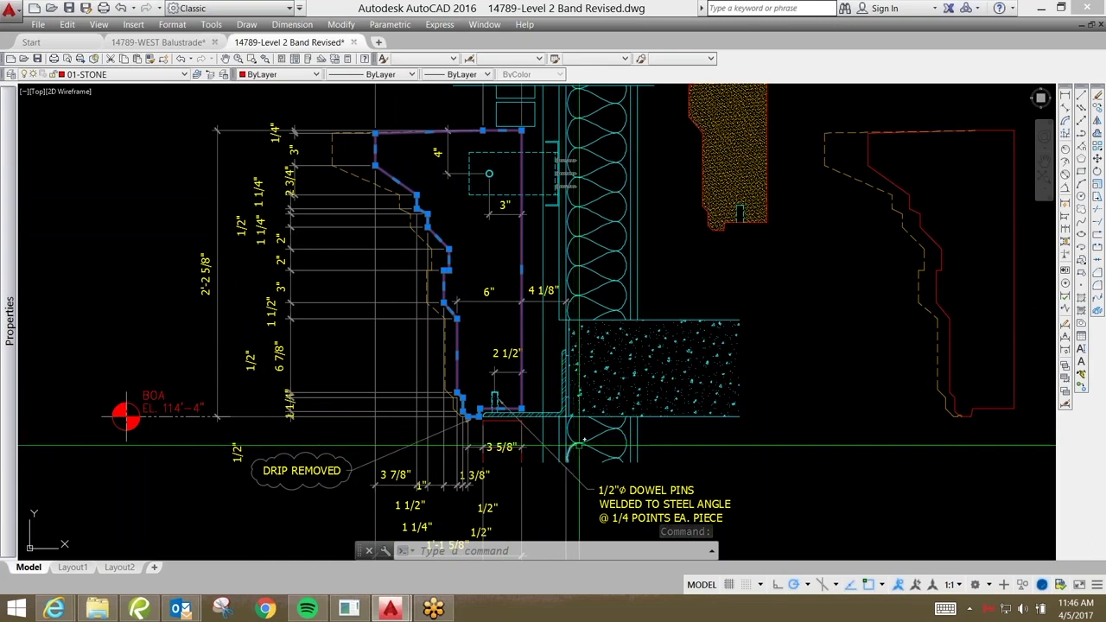
pyautogui.moveTo(580, 443); pyautogui.dragTo(437, 439, button='middle')
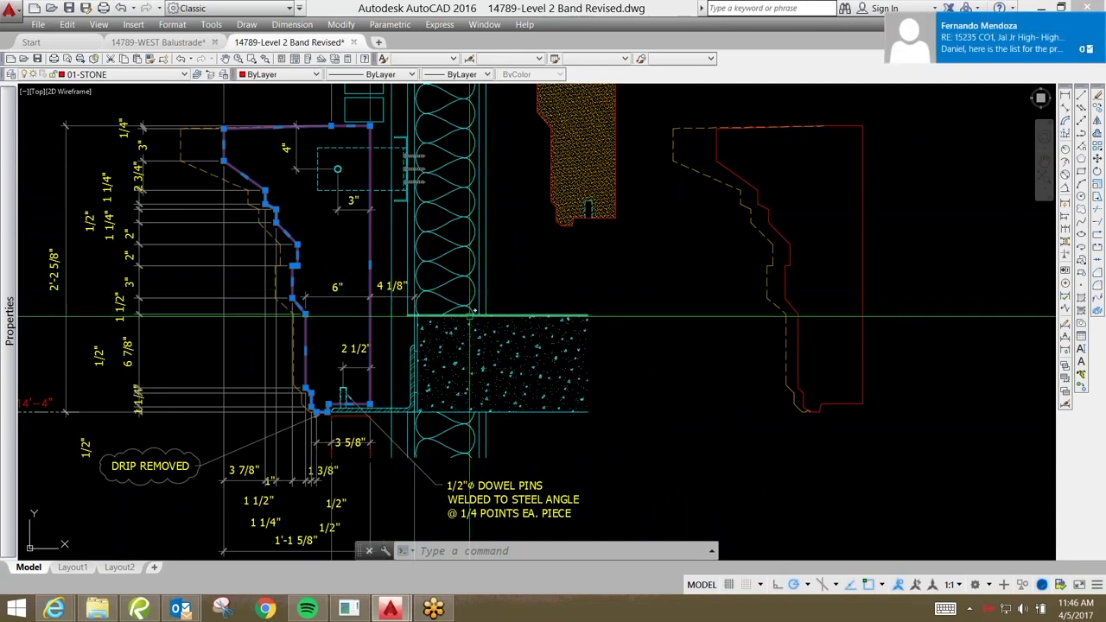
pyautogui.moveTo(326, 332); pyautogui.dragTo(434, 333, button='middle')
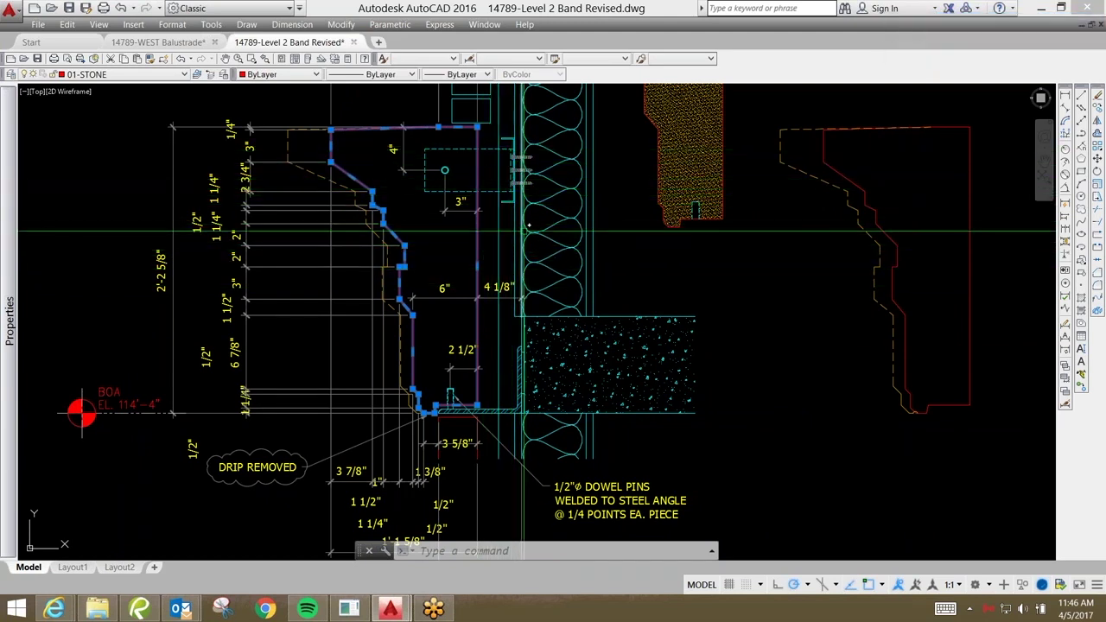
pyautogui.moveTo(568, 248); pyautogui.dragTo(541, 282, button='middle')
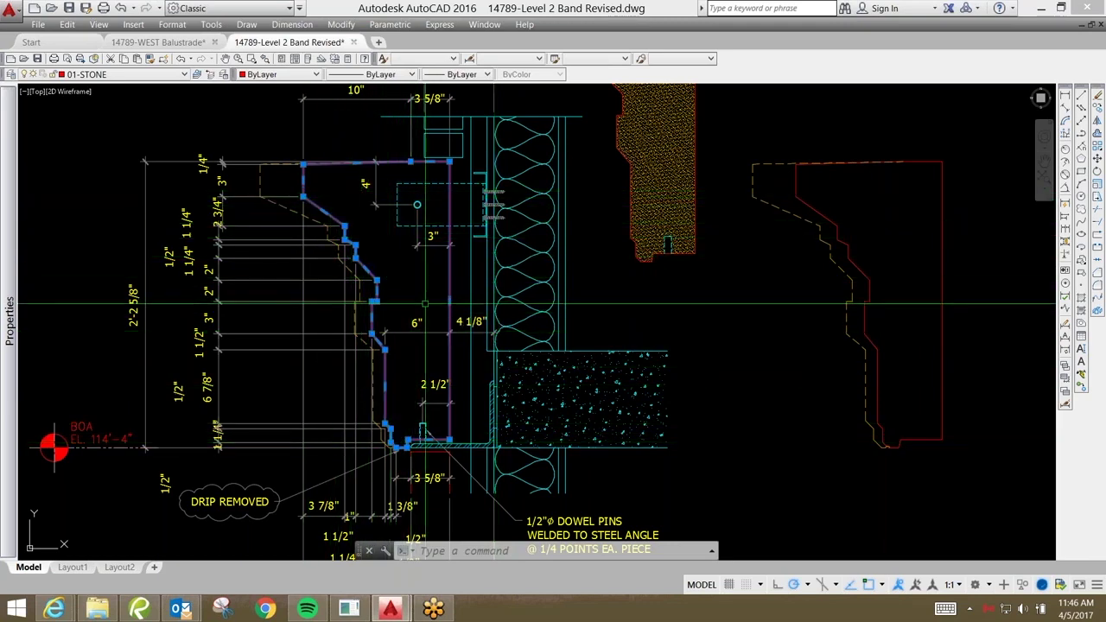
pyautogui.moveTo(522, 332); pyautogui.dragTo(238, 310, button='middle')
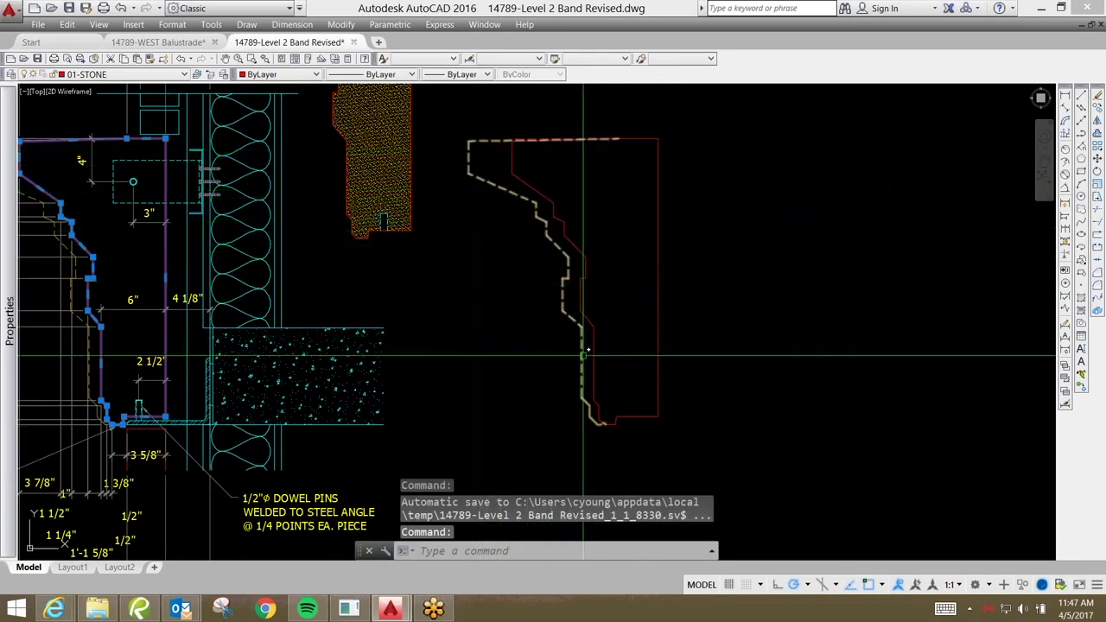
pyautogui.scroll(-3, 518, 369)
pyautogui.scroll(5, 362, 294)
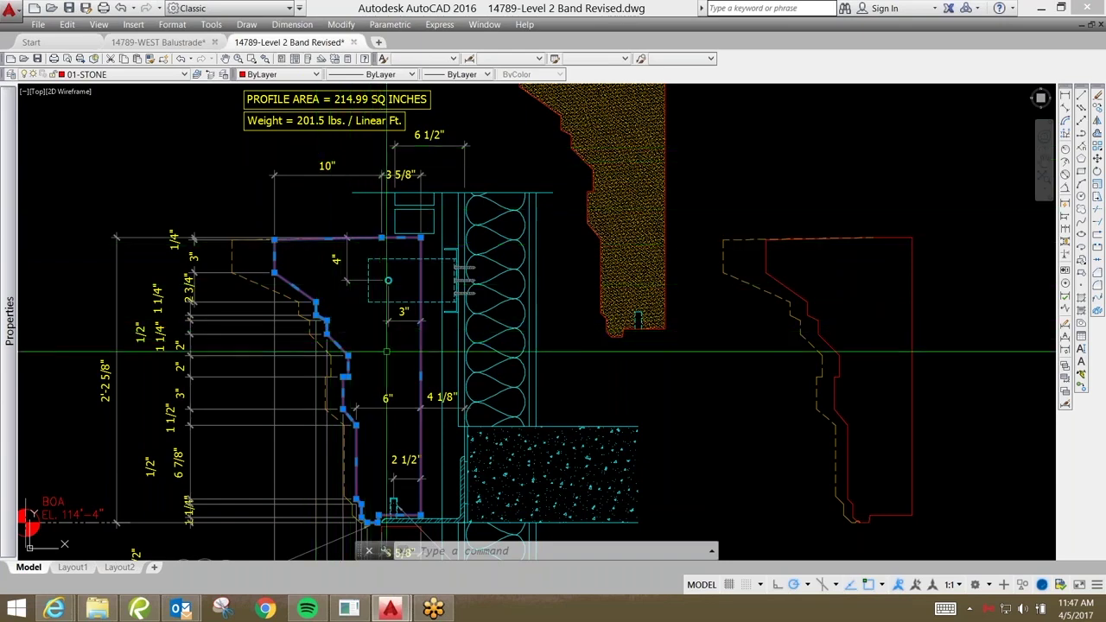
pyautogui.moveTo(374, 400); pyautogui.dragTo(378, 315, button='middle')
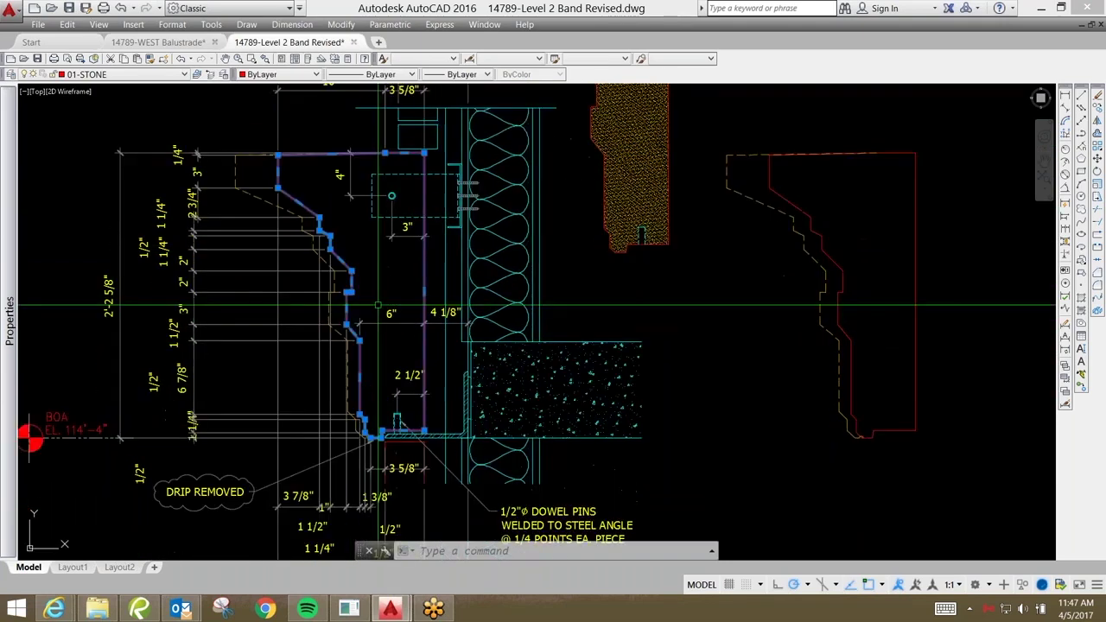
pyautogui.scroll(-4, 346, 368)
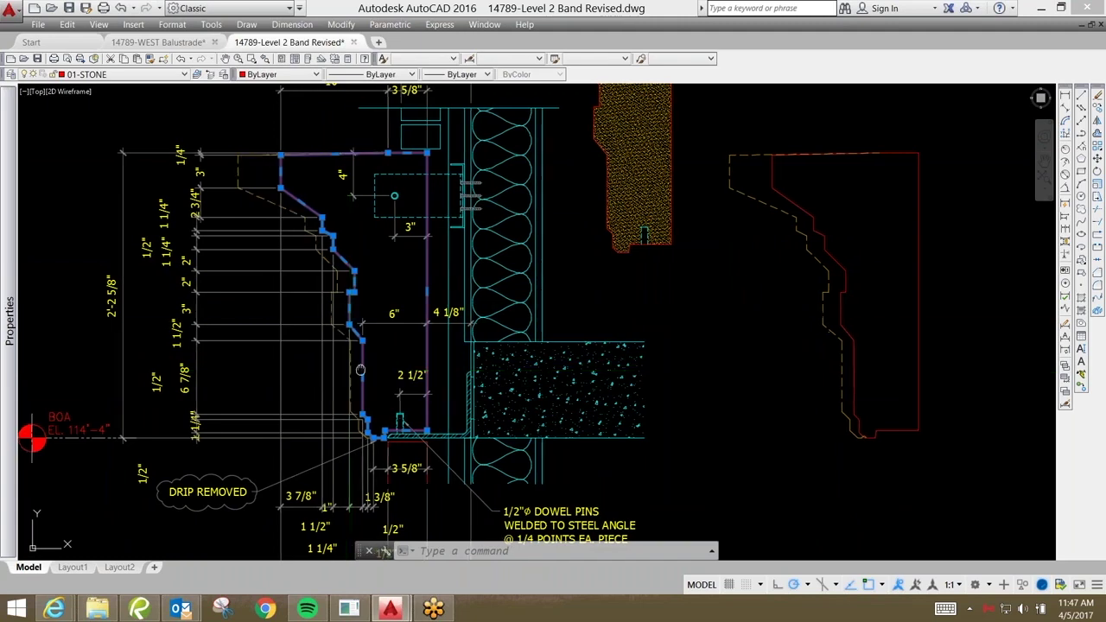
pyautogui.moveTo(316, 363); pyautogui.dragTo(442, 363, button='middle')
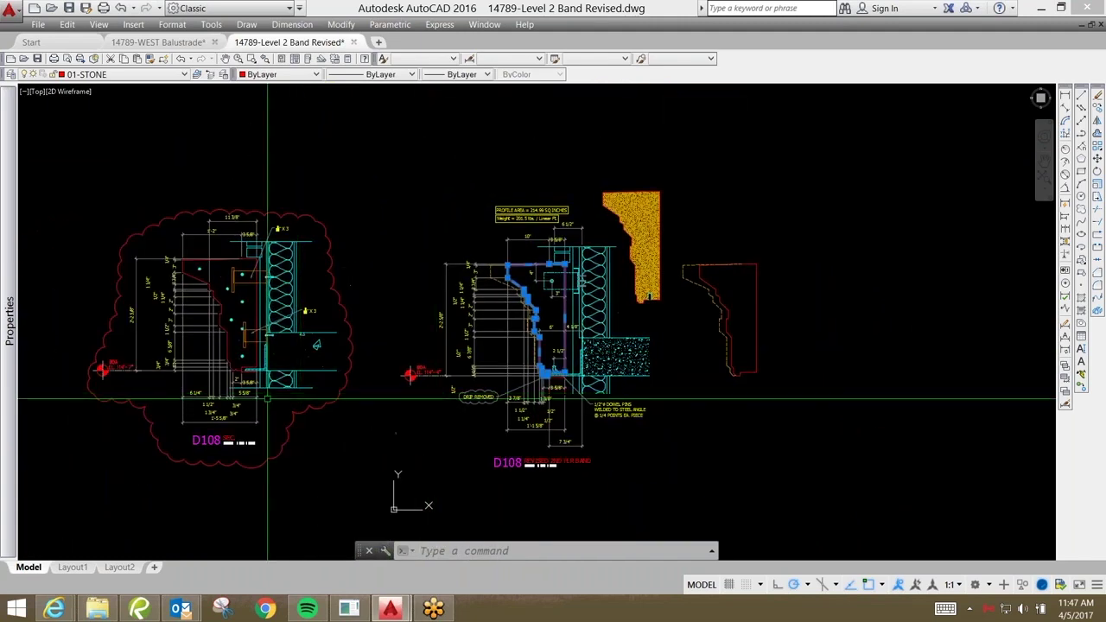
pyautogui.scroll(2, 270, 384)
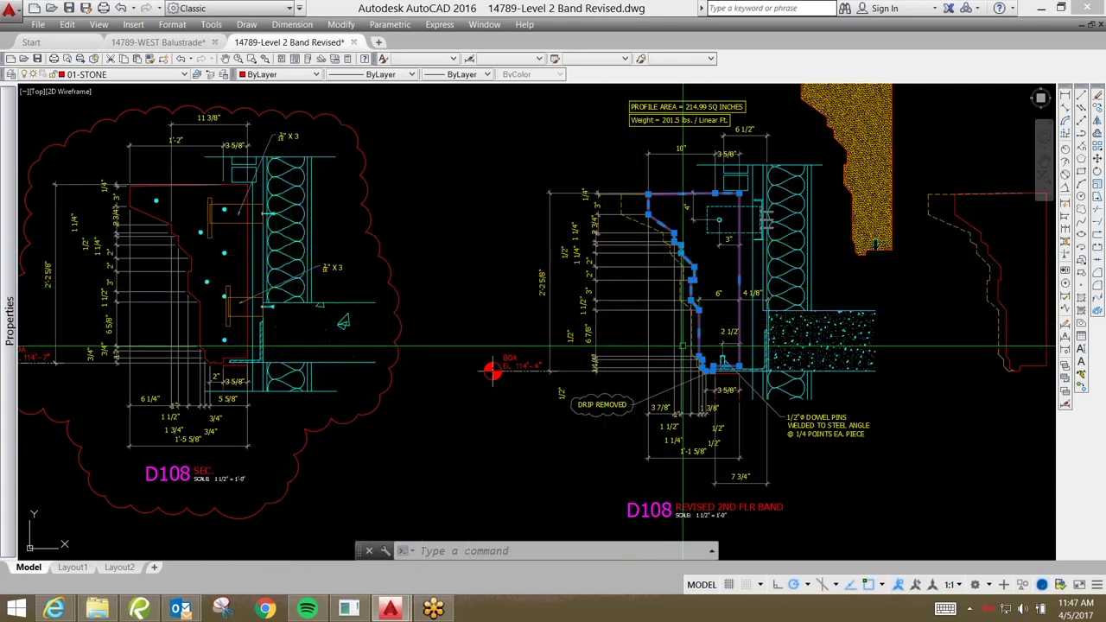
pyautogui.moveTo(700, 353); pyautogui.dragTo(617, 345, button='middle')
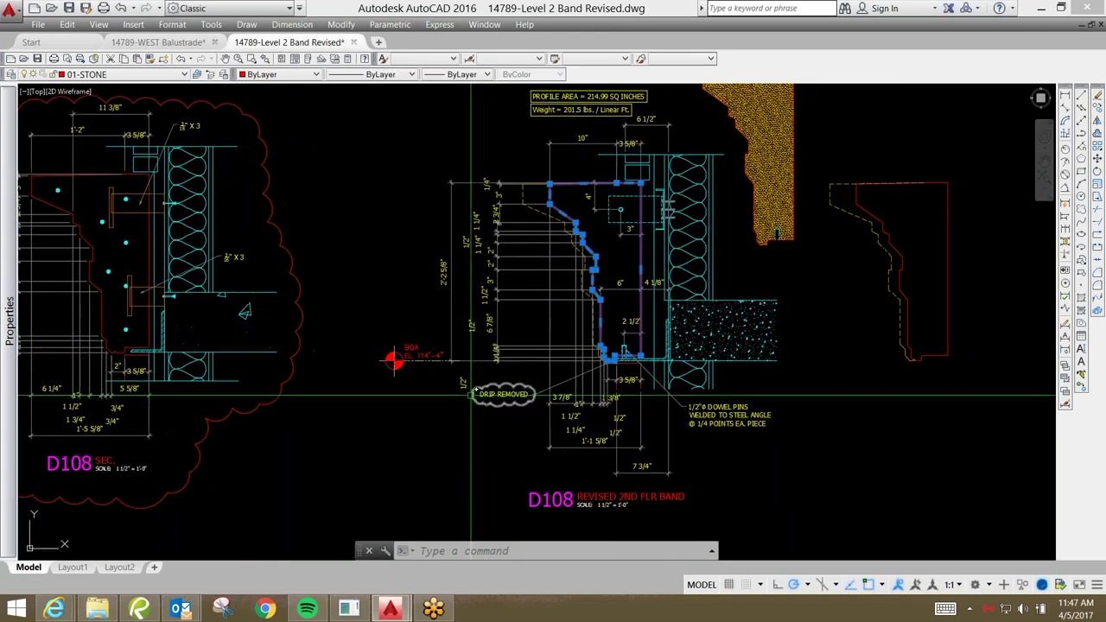
pyautogui.scroll(-3, 461, 393)
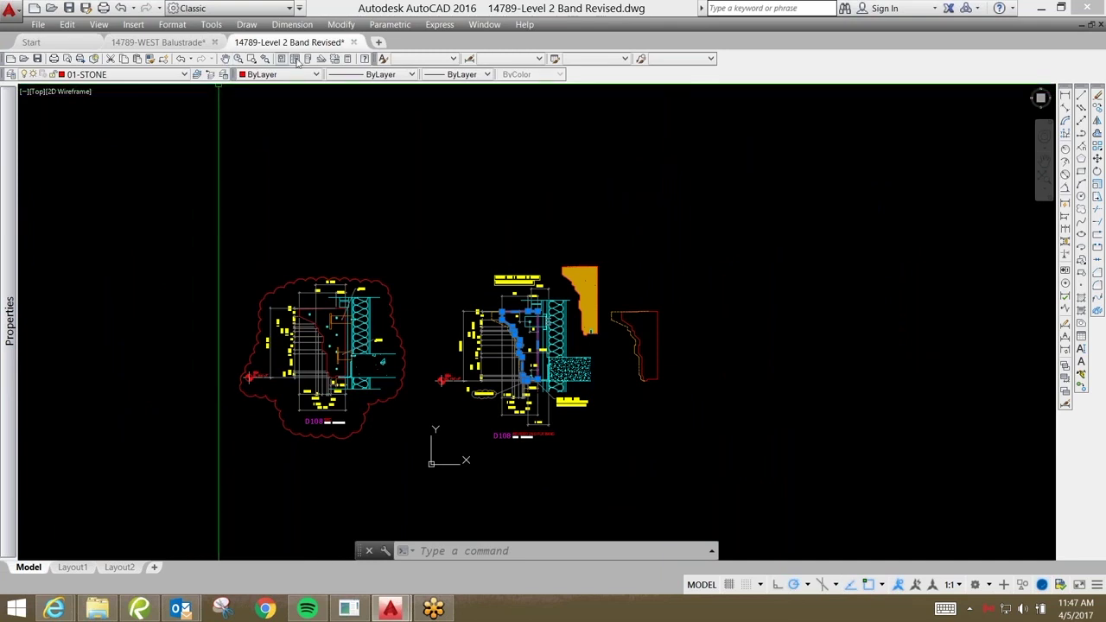
pyautogui.click(164, 45)
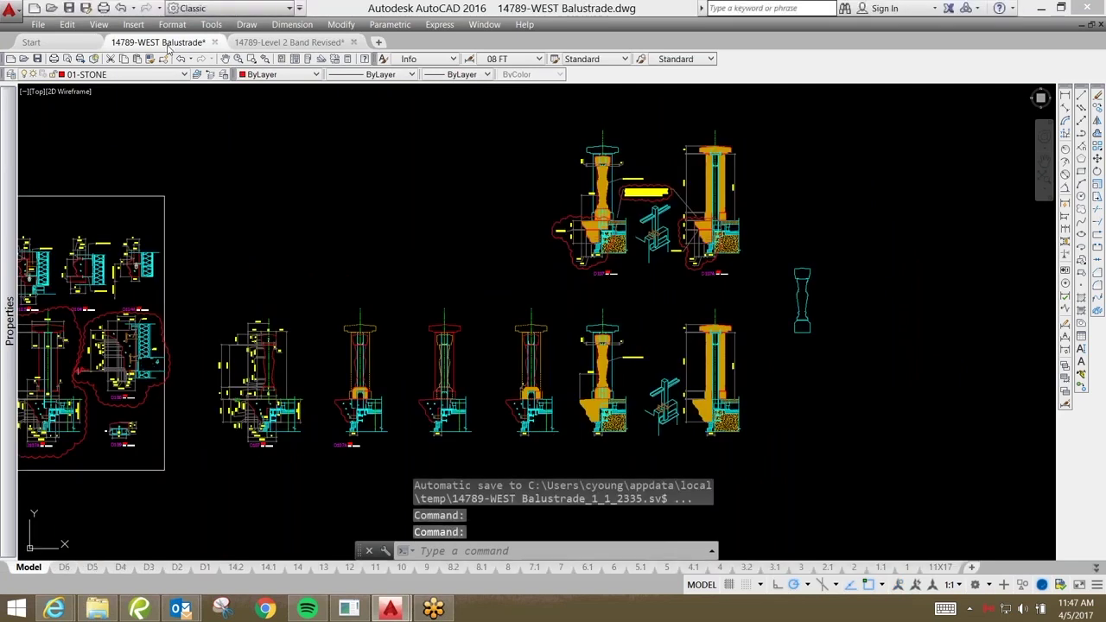
# - Zoom and pan the WEST Balustrade sheet onto the D107 and D107A section details
pyautogui.moveTo(323, 276)
pyautogui.mouseDown(button='middle')
pyautogui.moveTo(327, 263)
pyautogui.moveTo(287, 274)
pyautogui.moveTo(414, 264)
pyautogui.mouseUp(button='middle')
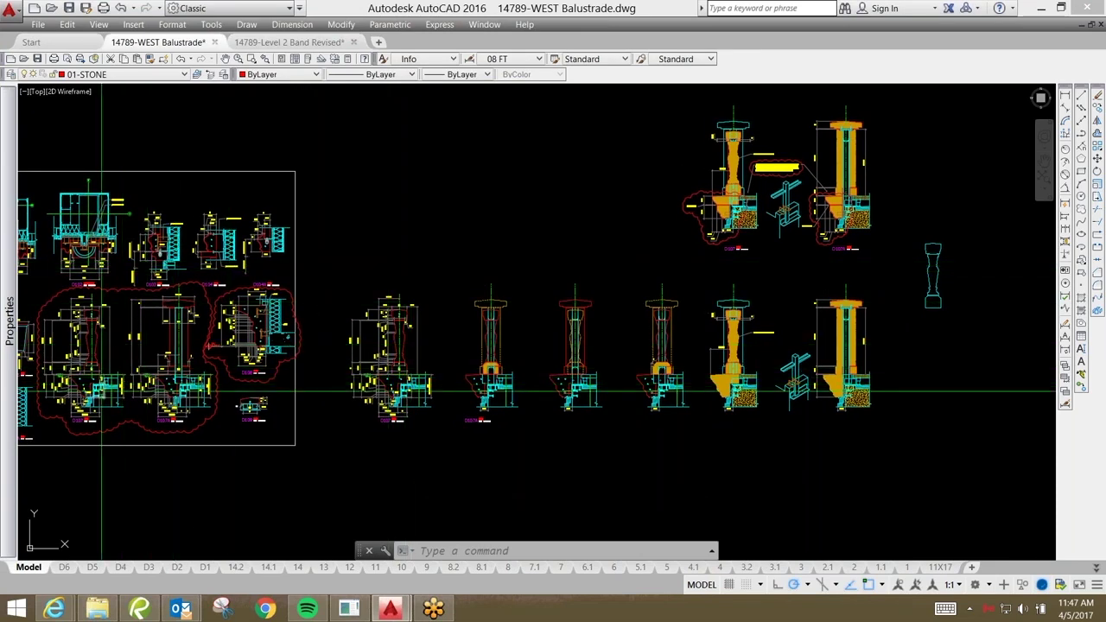
pyautogui.scroll(6, 100, 391)
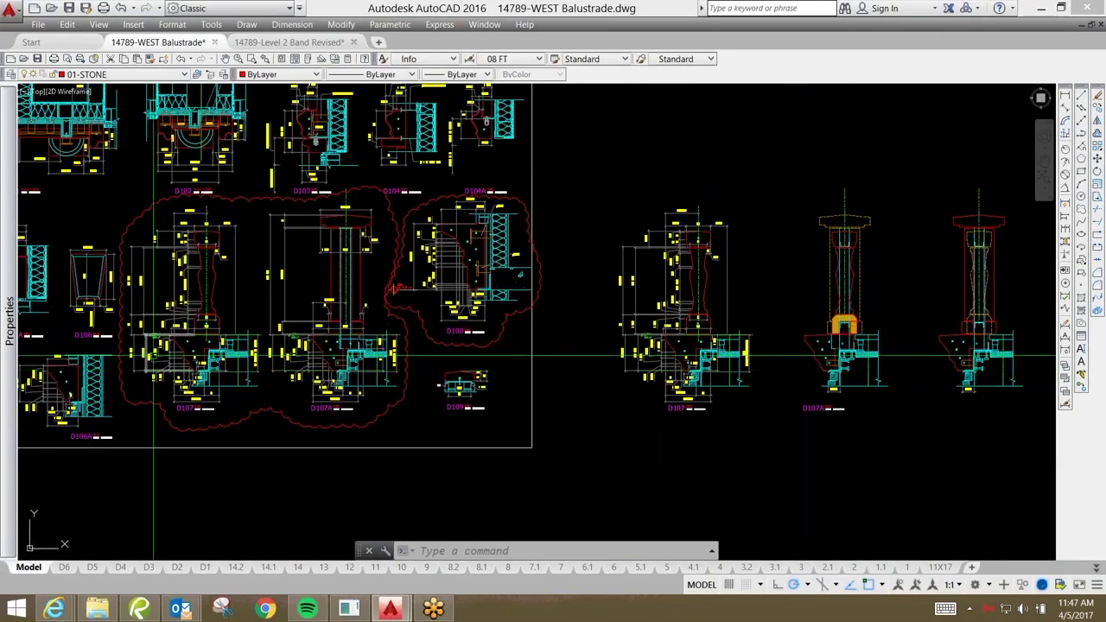
pyautogui.scroll(2, 160, 343)
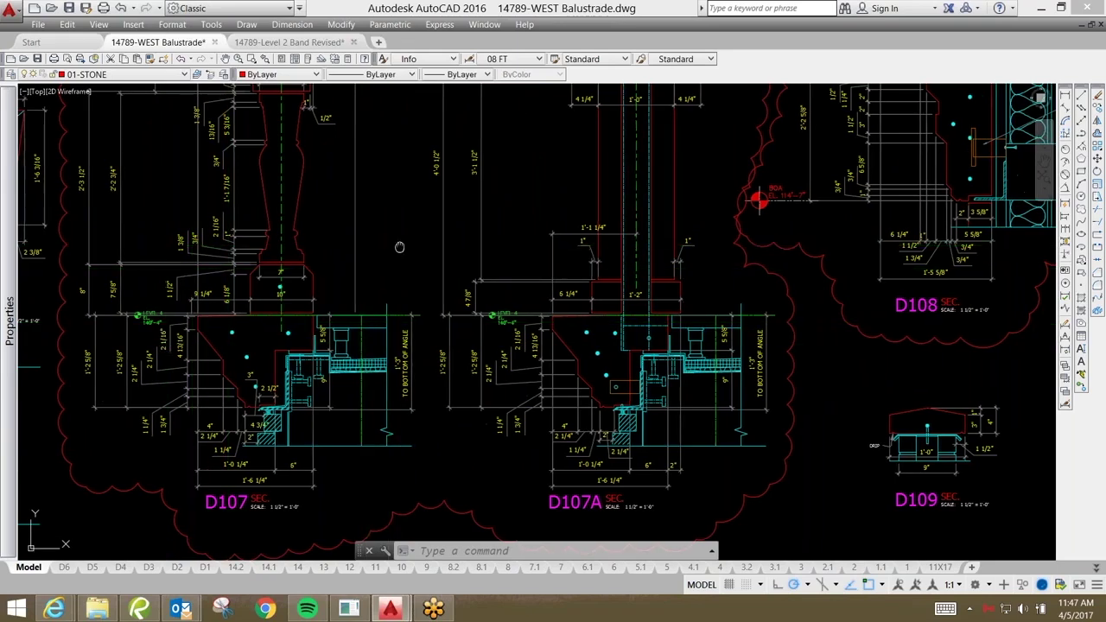
pyautogui.scroll(2, 426, 247)
pyautogui.moveTo(427, 246); pyautogui.dragTo(523, 340, button='middle')
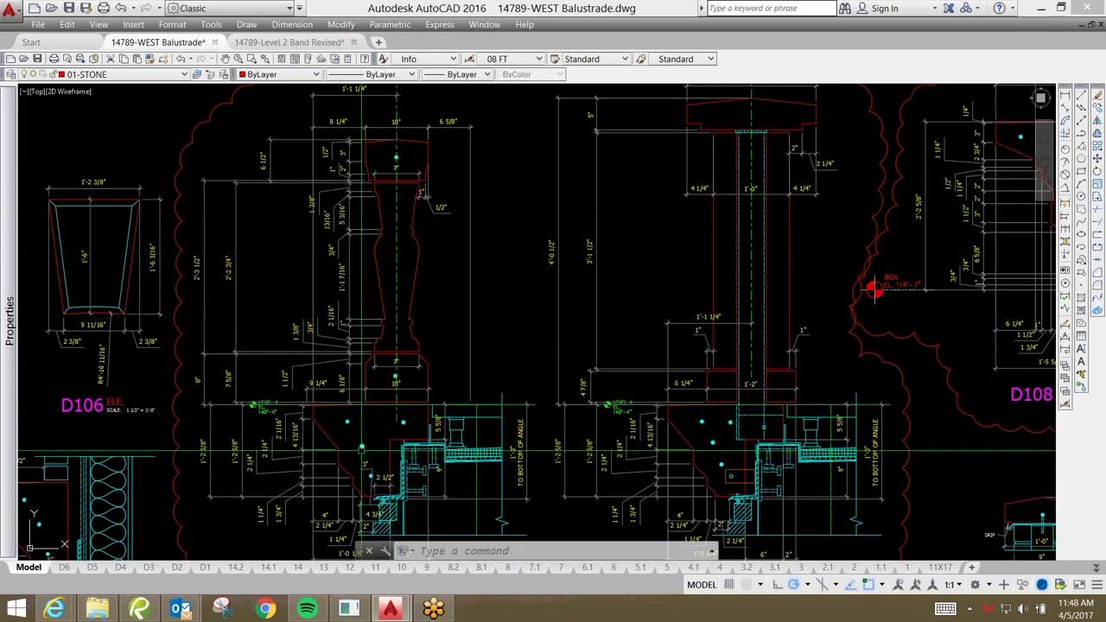
pyautogui.moveTo(362, 448); pyautogui.dragTo(361, 414, button='middle')
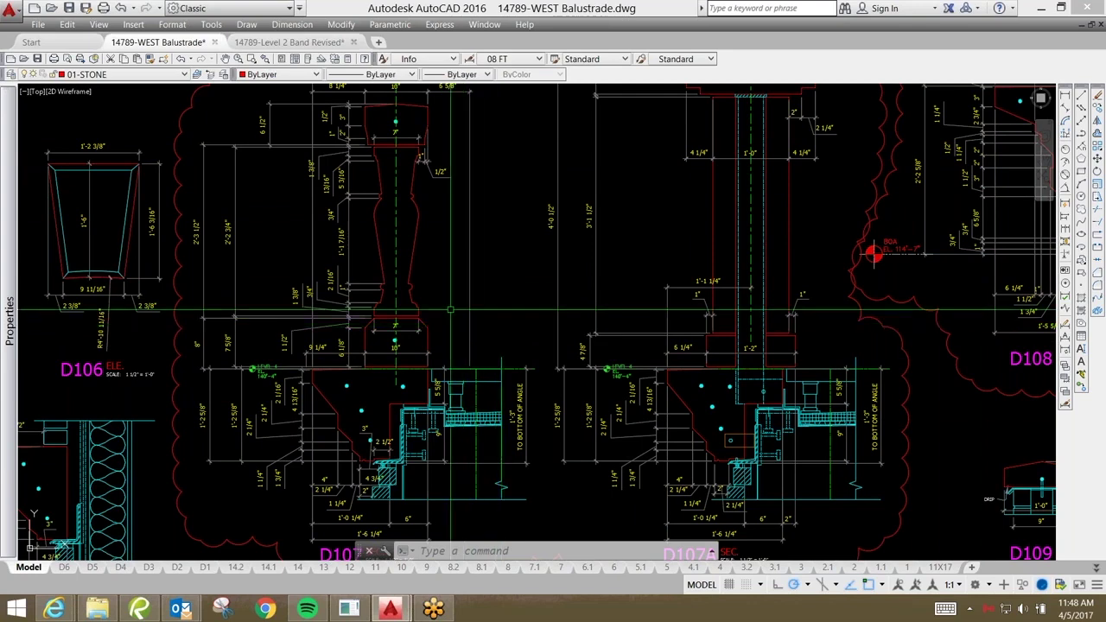
pyautogui.moveTo(449, 299); pyautogui.dragTo(445, 307, button='middle')
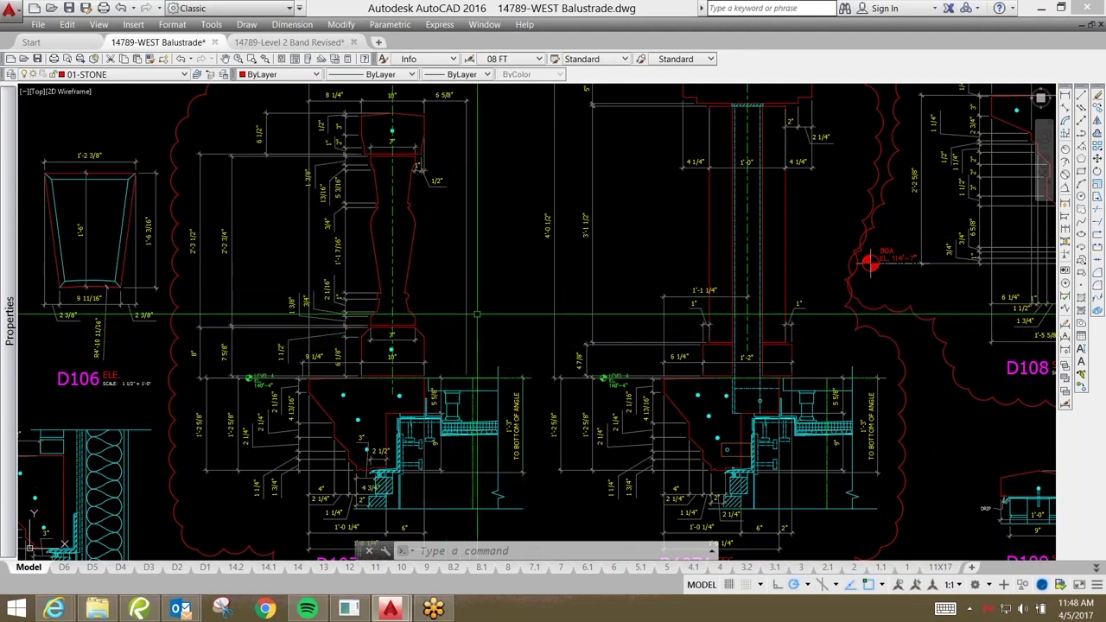
pyautogui.moveTo(489, 328); pyautogui.dragTo(476, 341, button='middle')
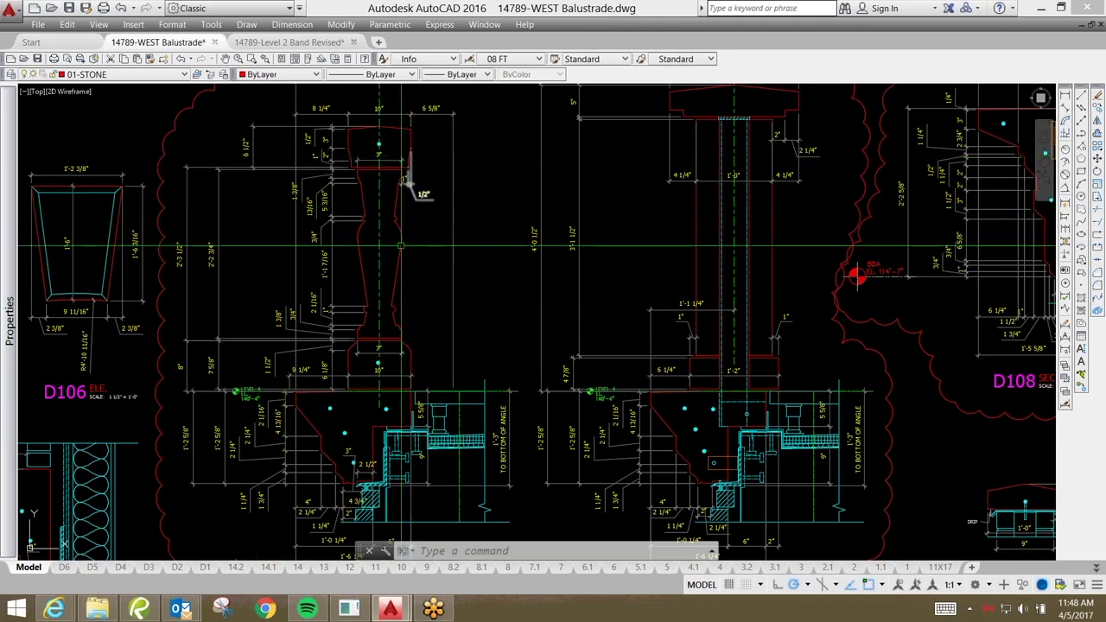
pyautogui.moveTo(413, 416); pyautogui.dragTo(374, 405, button='middle')
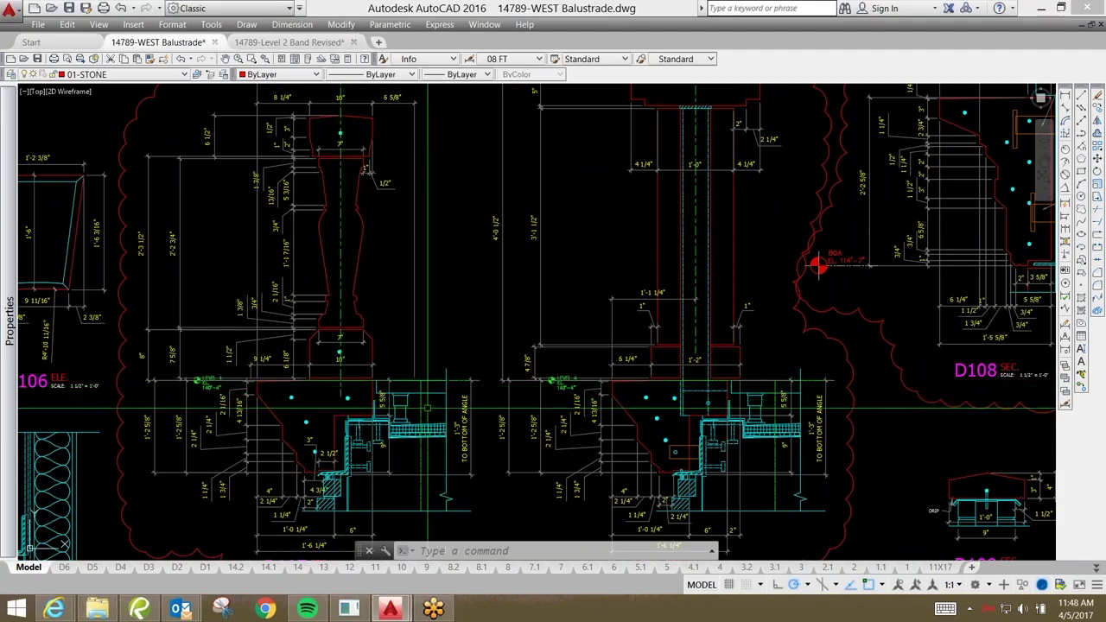
pyautogui.moveTo(382, 422); pyautogui.dragTo(373, 369, button='middle')
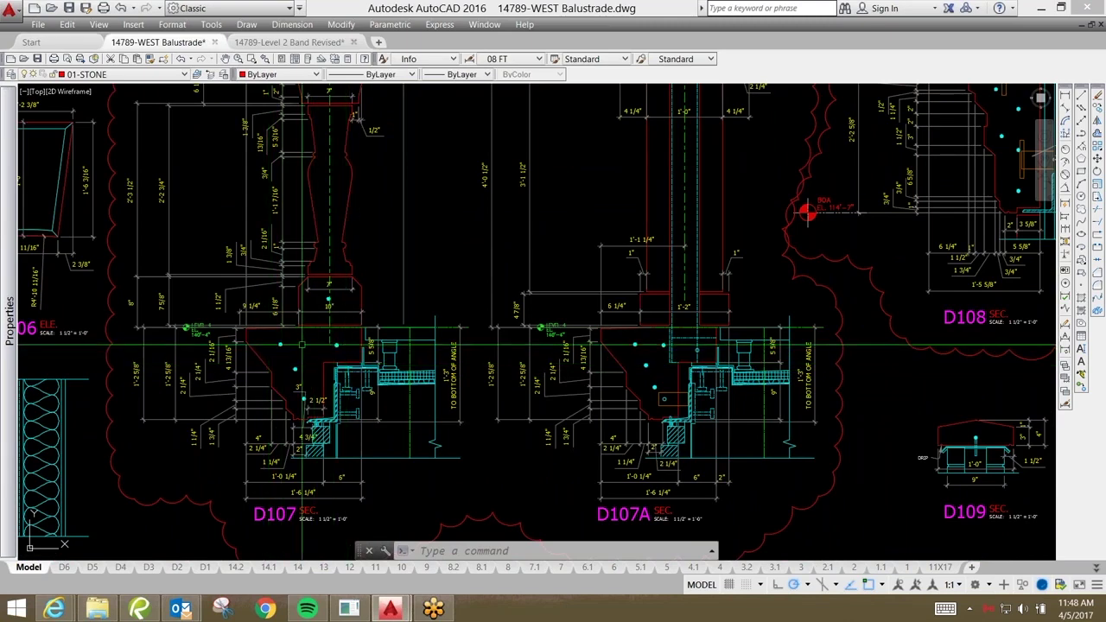
pyautogui.scroll(5, 333, 350)
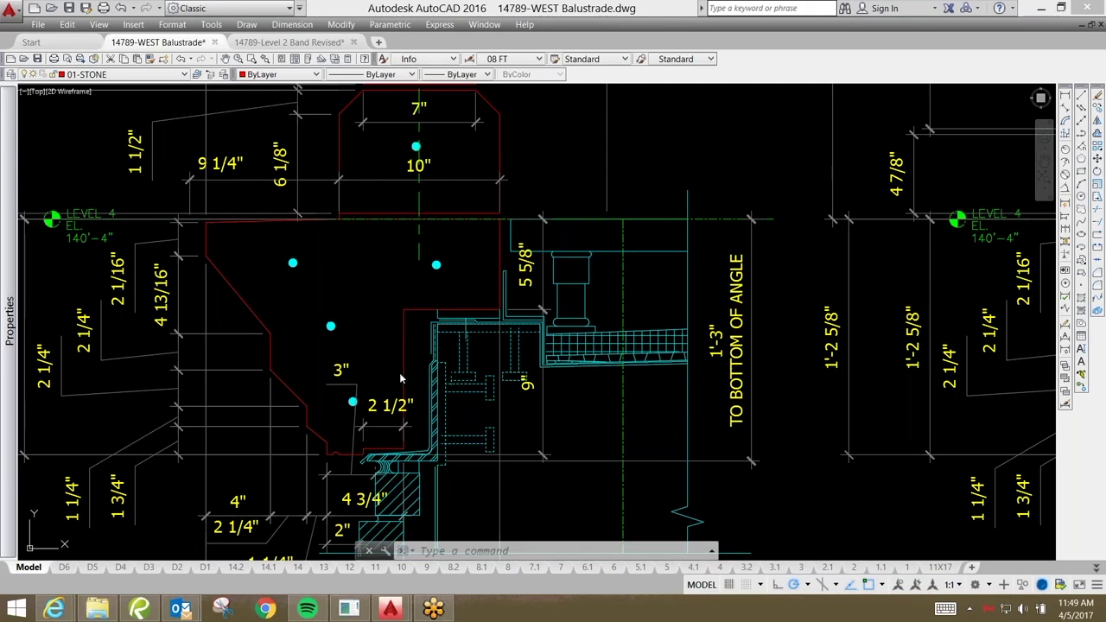
pyautogui.scroll(-4, 352, 337)
pyautogui.scroll(-3, 352, 337)
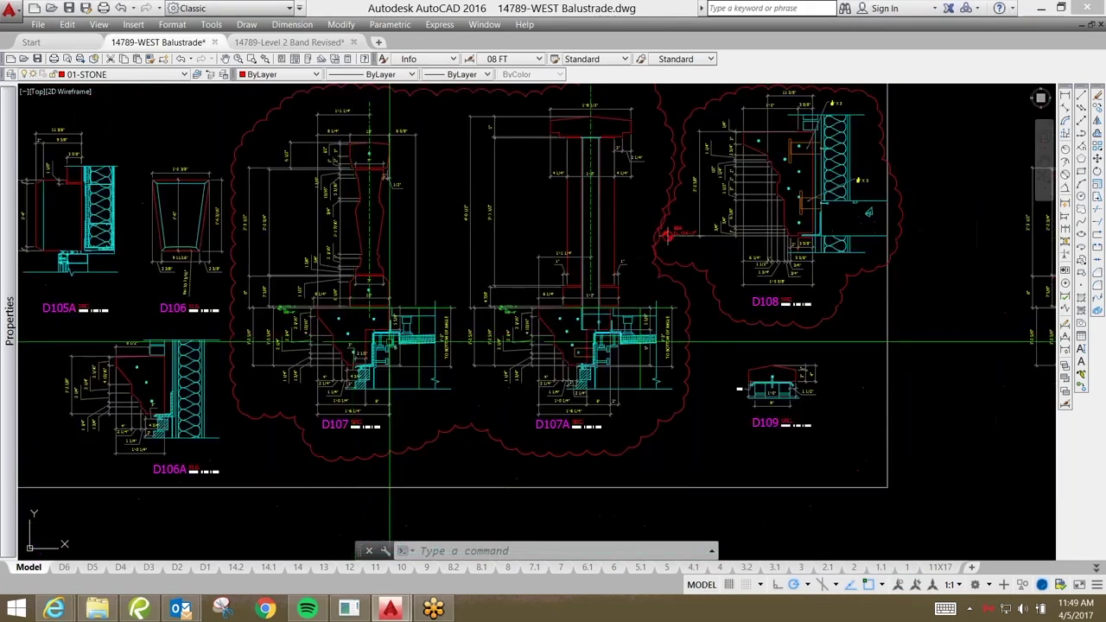
pyautogui.scroll(2, 363, 354)
pyautogui.moveTo(371, 389); pyautogui.dragTo(266, 393, button='middle')
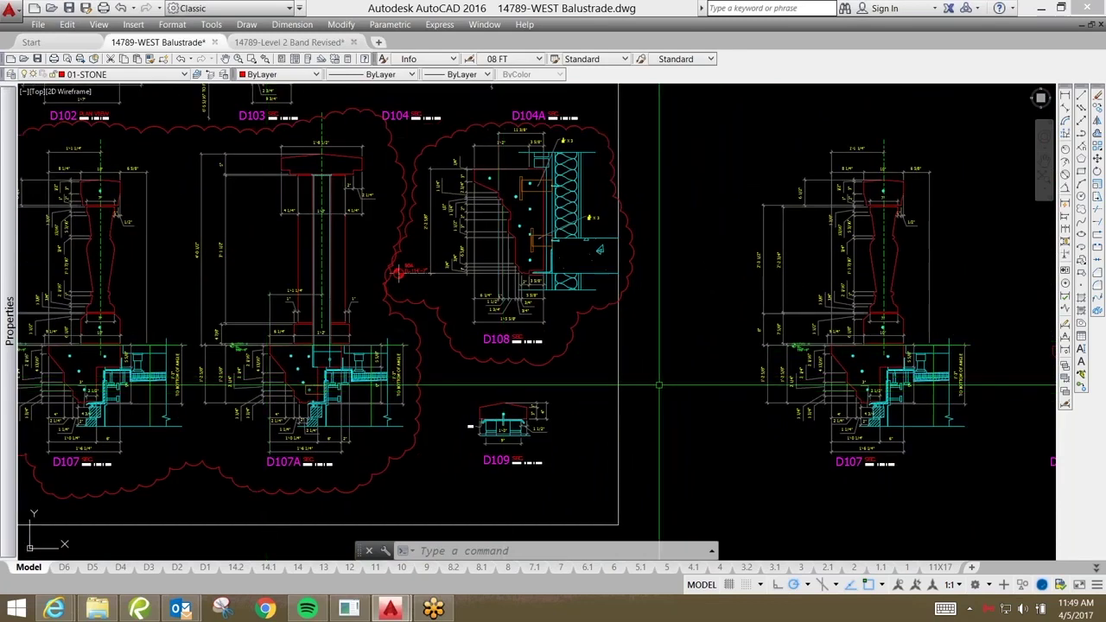
pyautogui.scroll(-2, 584, 376)
pyautogui.moveTo(802, 393); pyautogui.dragTo(543, 472, button='middle')
pyautogui.scroll(8, 614, 223)
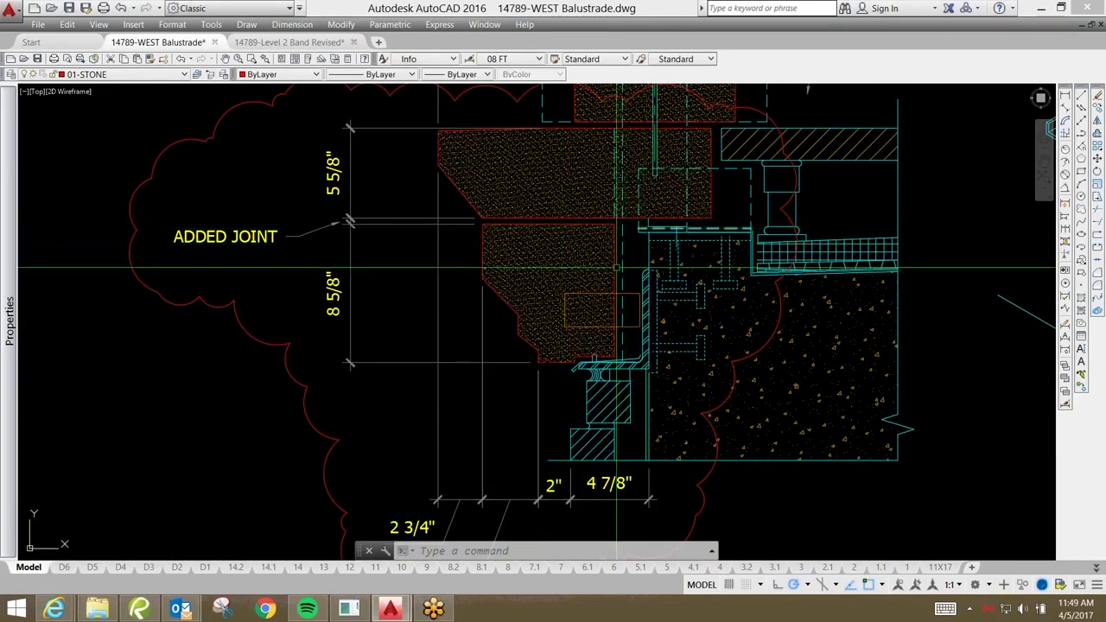
pyautogui.click(572, 185)
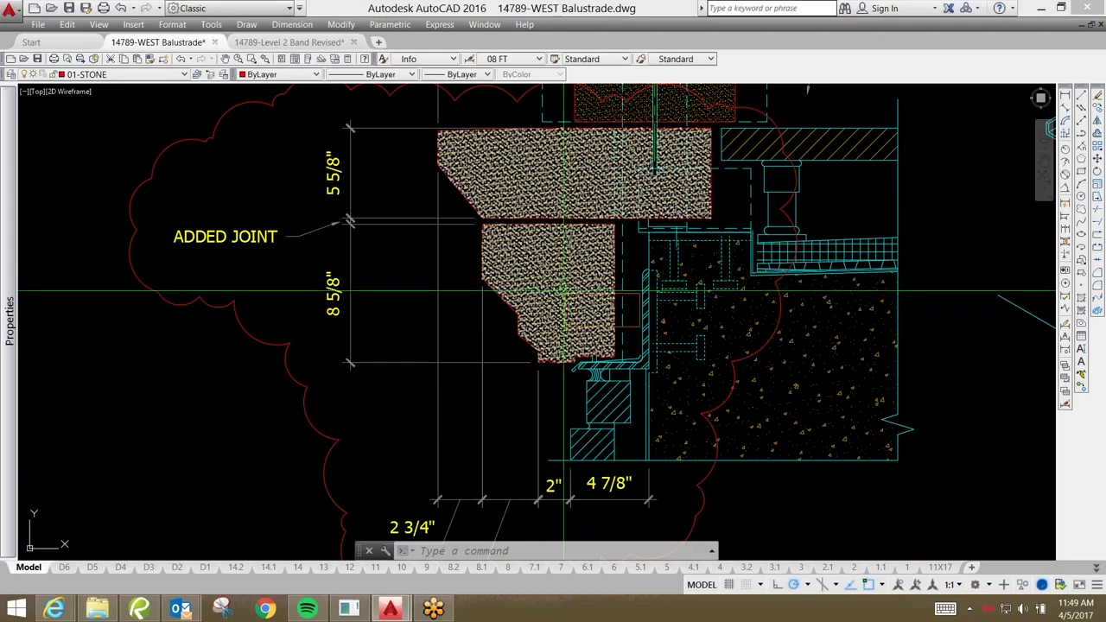
pyautogui.press('Escape')
pyautogui.scroll(-10, 379, 335)
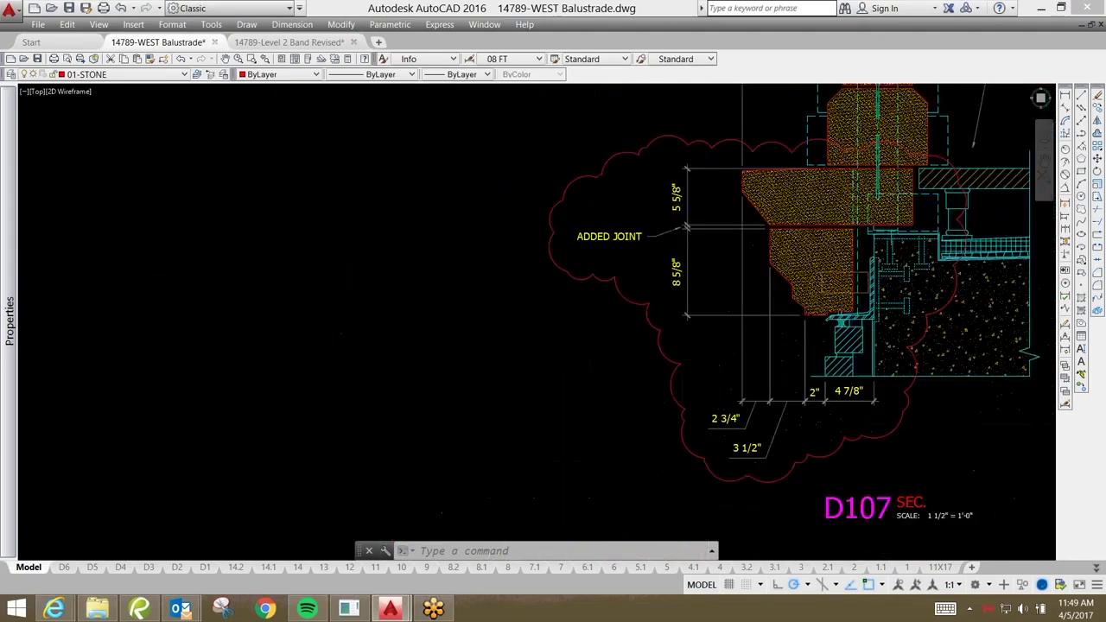
pyautogui.scroll(2, 346, 377)
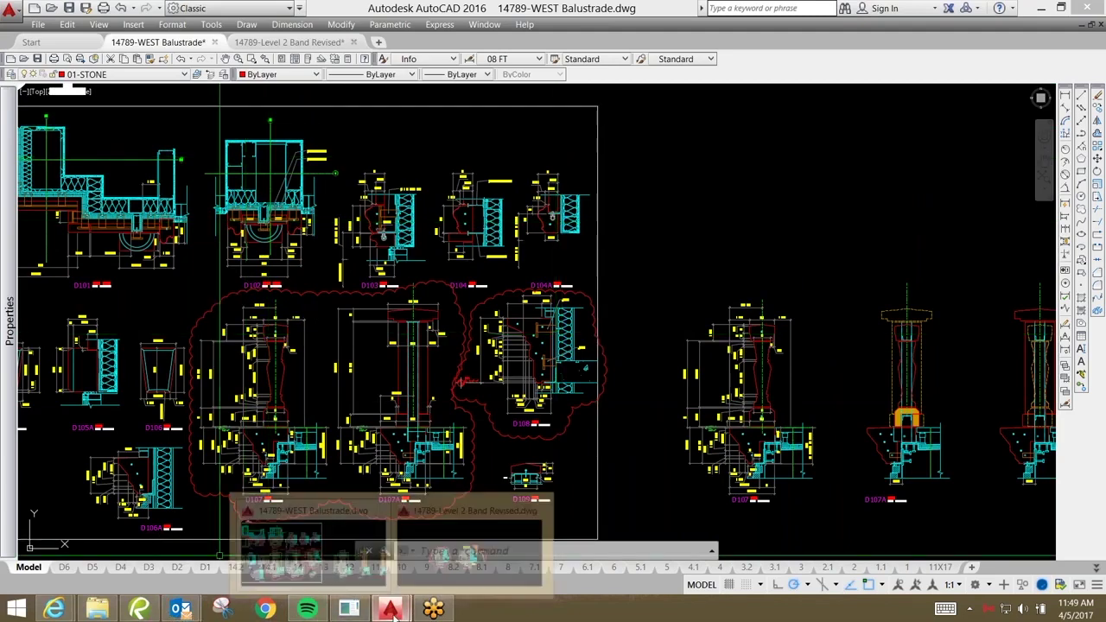
pyautogui.click(140, 610)
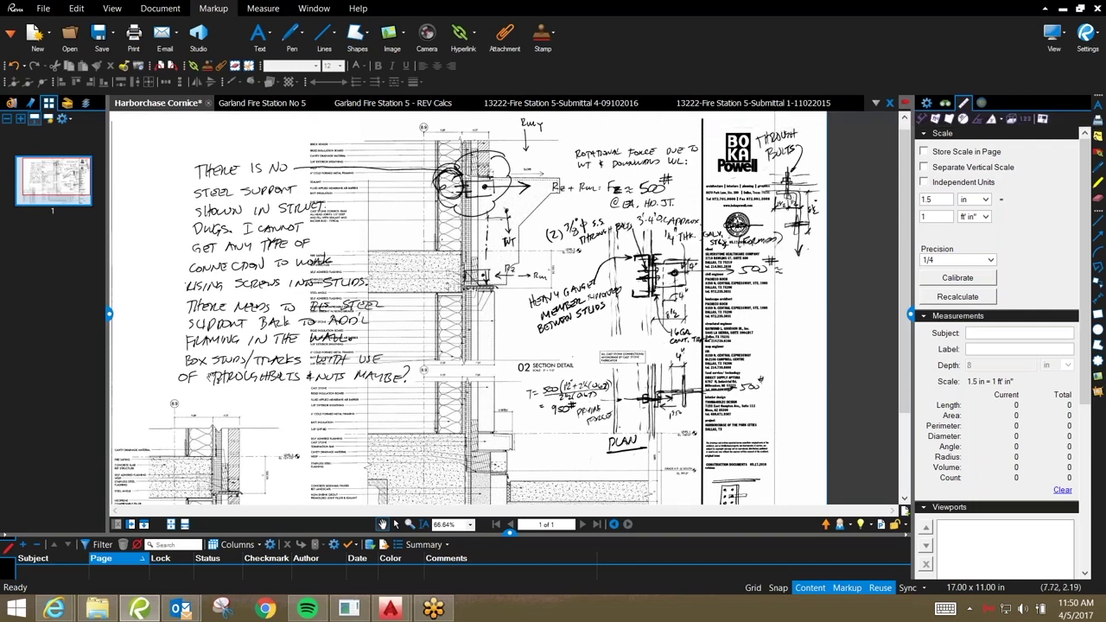
# - Minimize Revu, browse to the drafting folder on OS (C:), then show the presentation's D108 page
pyautogui.click(1066, 9)
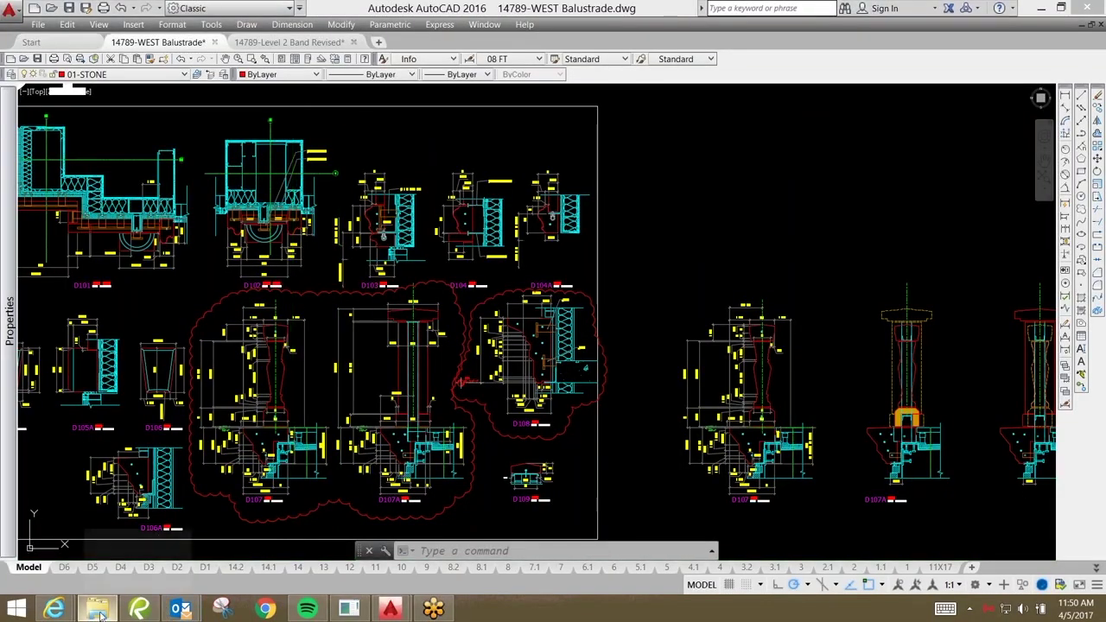
pyautogui.click(99, 614)
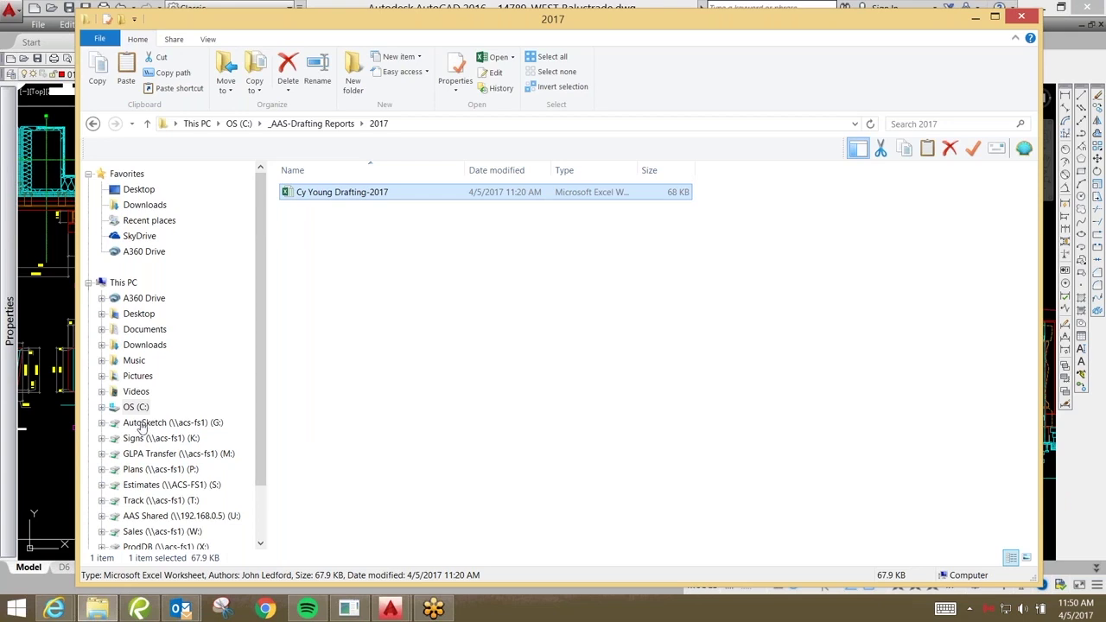
pyautogui.click(138, 408)
pyautogui.click(348, 197)
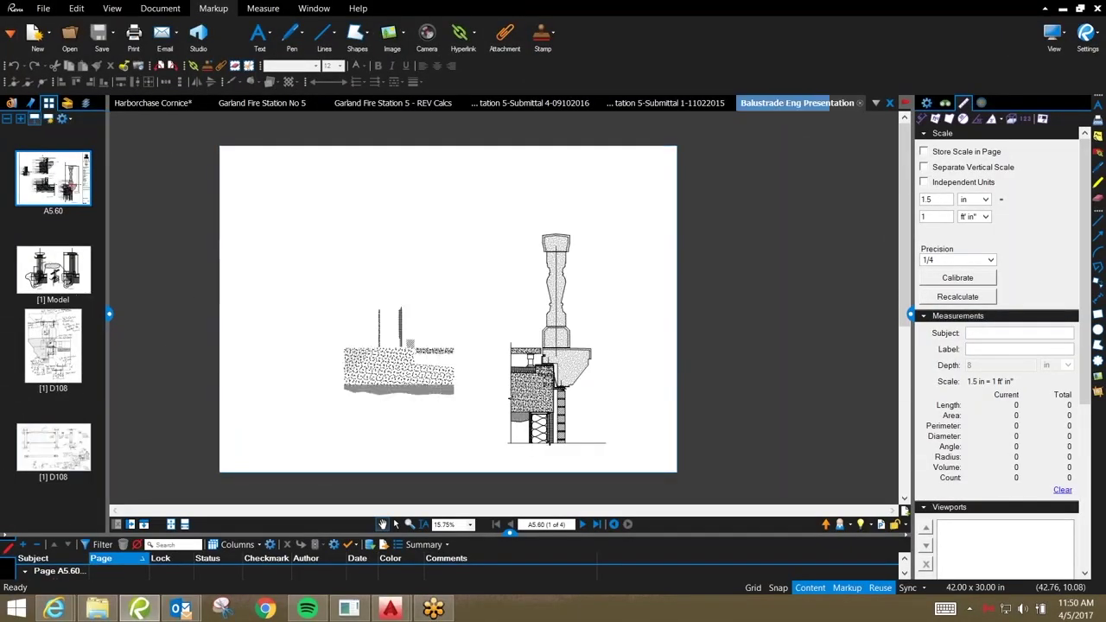
pyautogui.click(54, 363)
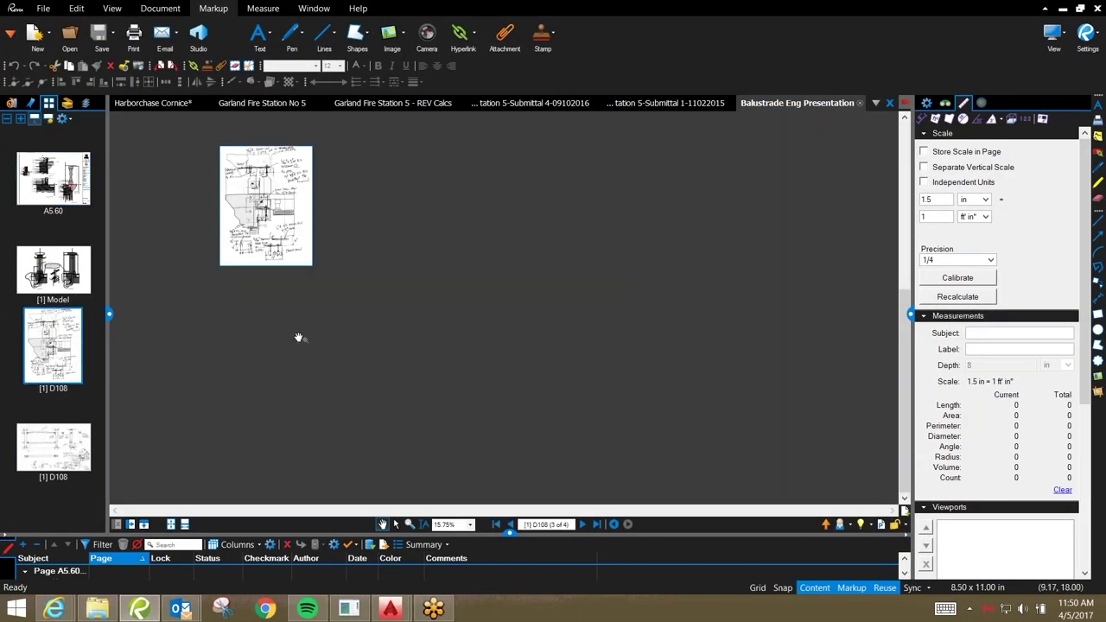
# - Zoom and pan up to reveal the top of the page 4 D108 baluster sketch
pyautogui.scroll(4, 267, 243)
pyautogui.scroll(3, 267, 243)
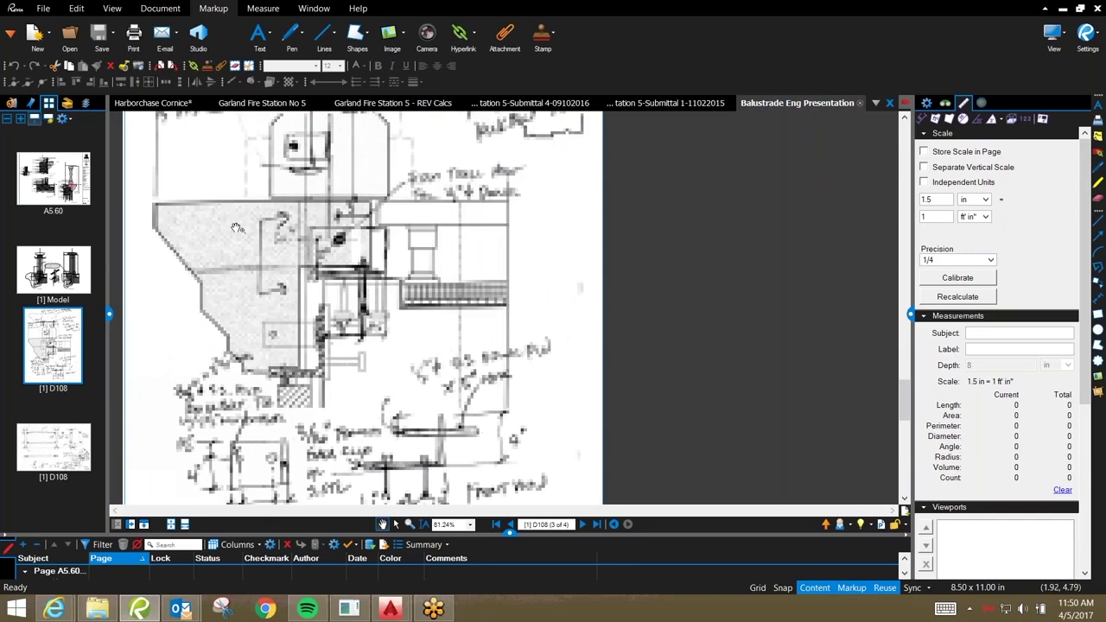
pyautogui.moveTo(294, 328); pyautogui.dragTo(441, 414)
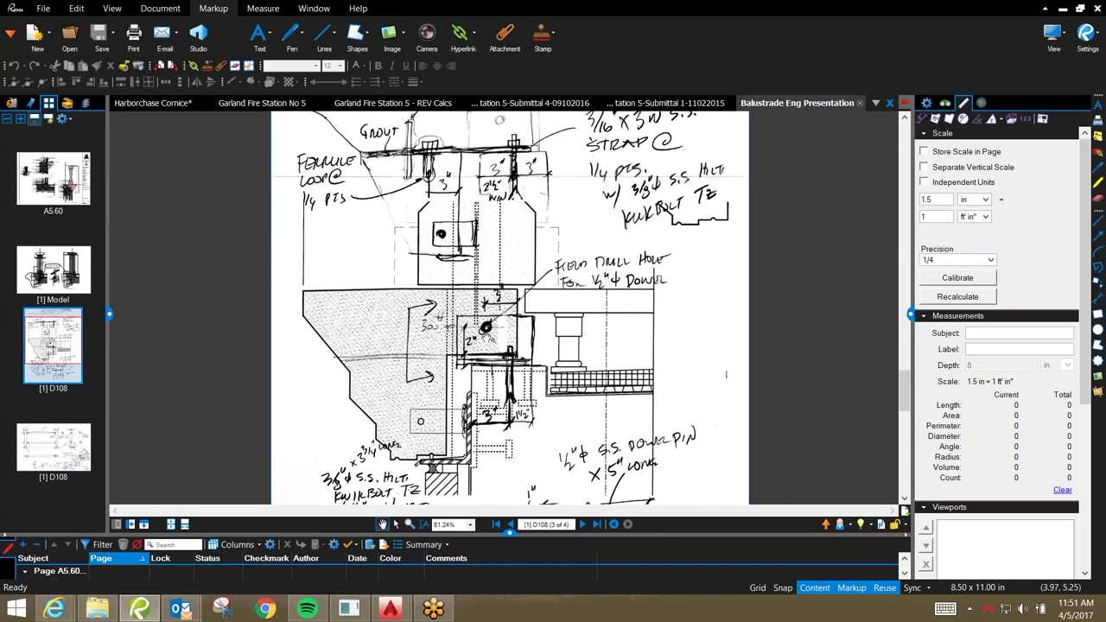
# - Inspect page 4's detail sketches, including the embed connection, then return to the Harborchase Cornice sheet
pyautogui.click(66, 449)
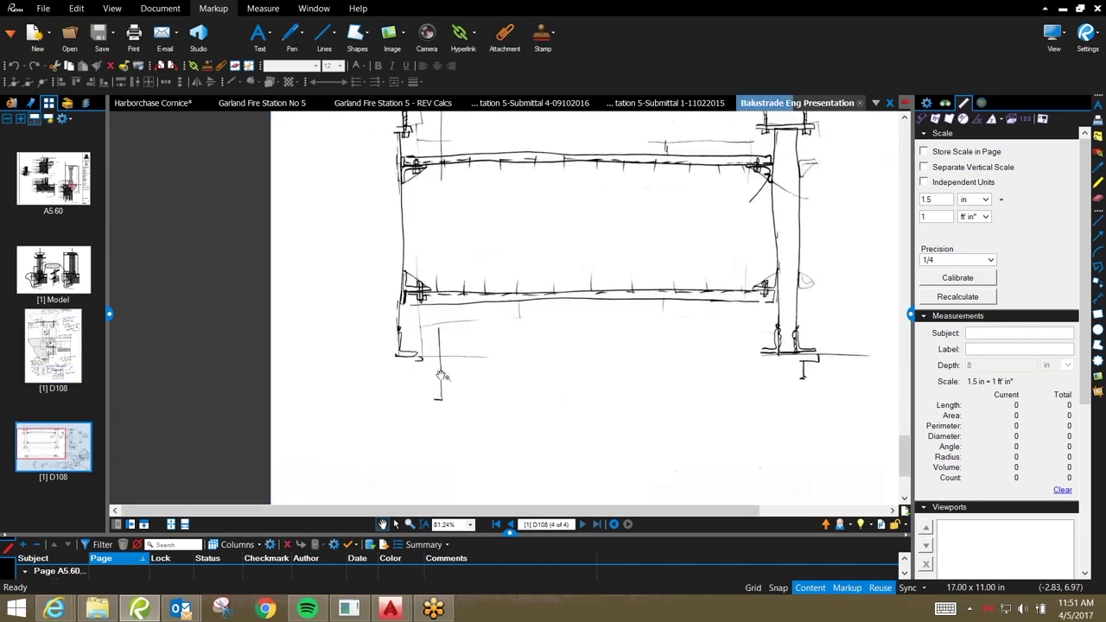
pyautogui.hscroll(5, 250, 356)
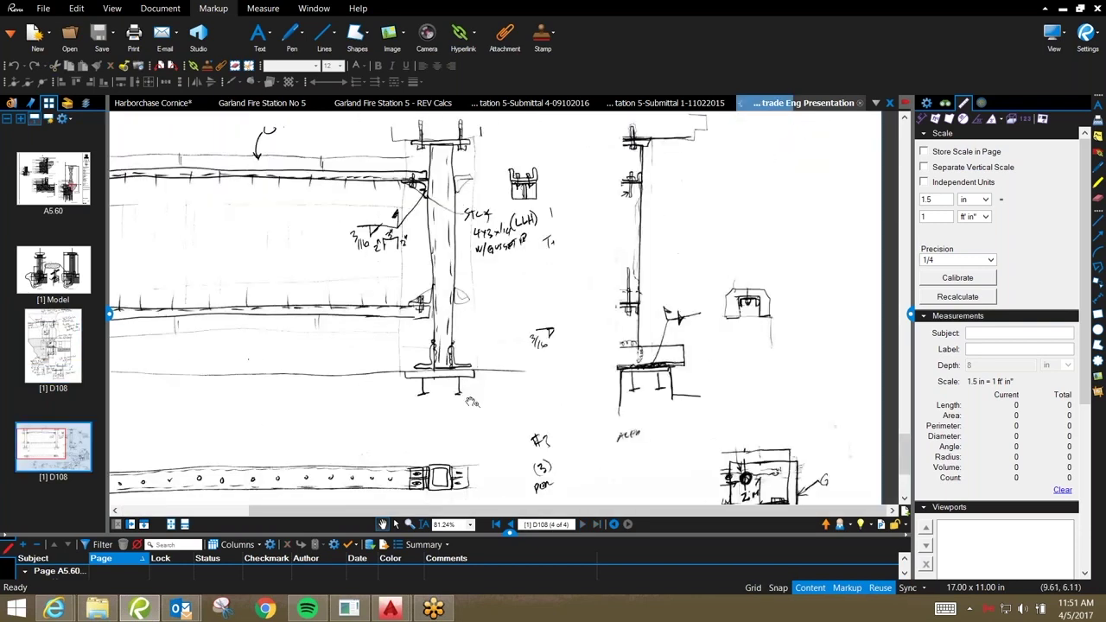
pyautogui.scroll(-5, 430, 238)
pyautogui.keyDown('ctrl'); pyautogui.scroll(3, 467, 294); pyautogui.keyUp('ctrl')
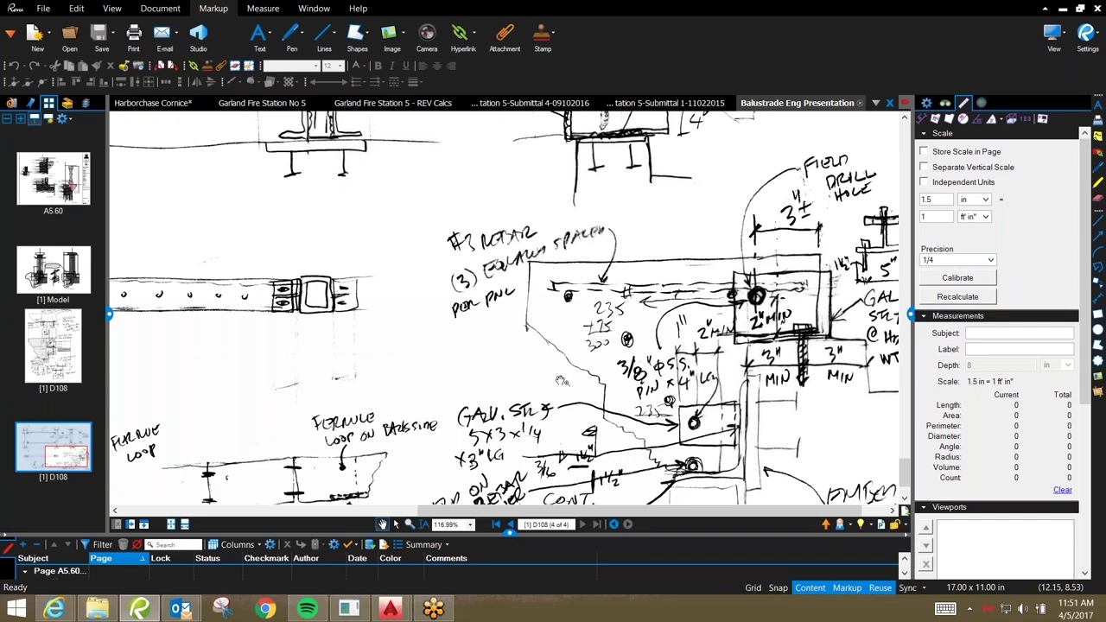
pyautogui.moveTo(708, 395); pyautogui.dragTo(593, 266)
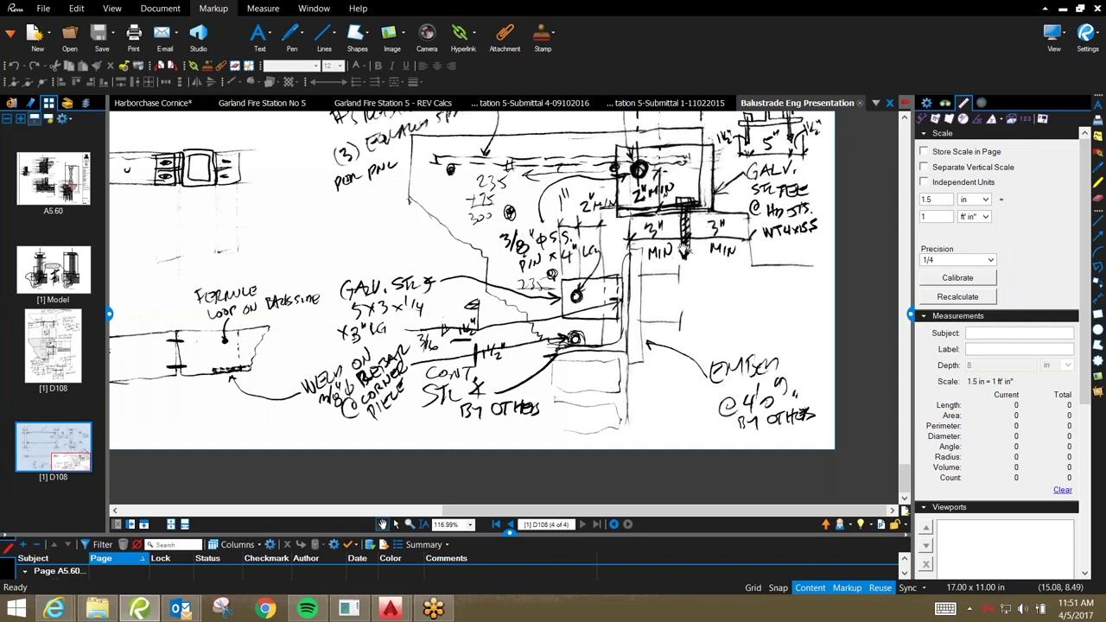
pyautogui.moveTo(448, 163); pyautogui.dragTo(424, 205)
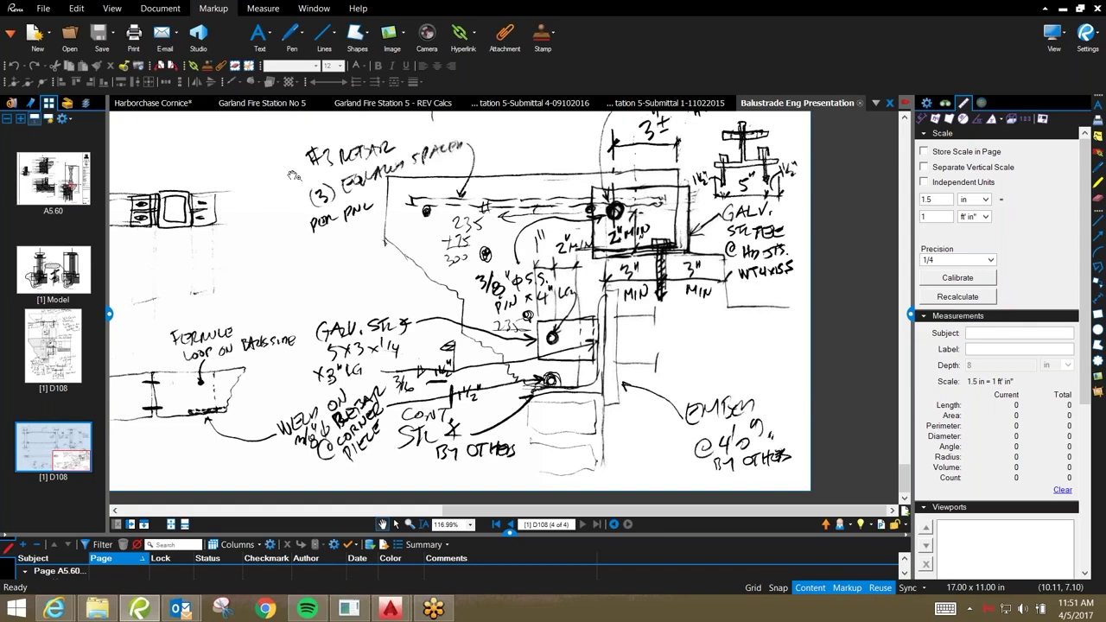
pyautogui.click(166, 104)
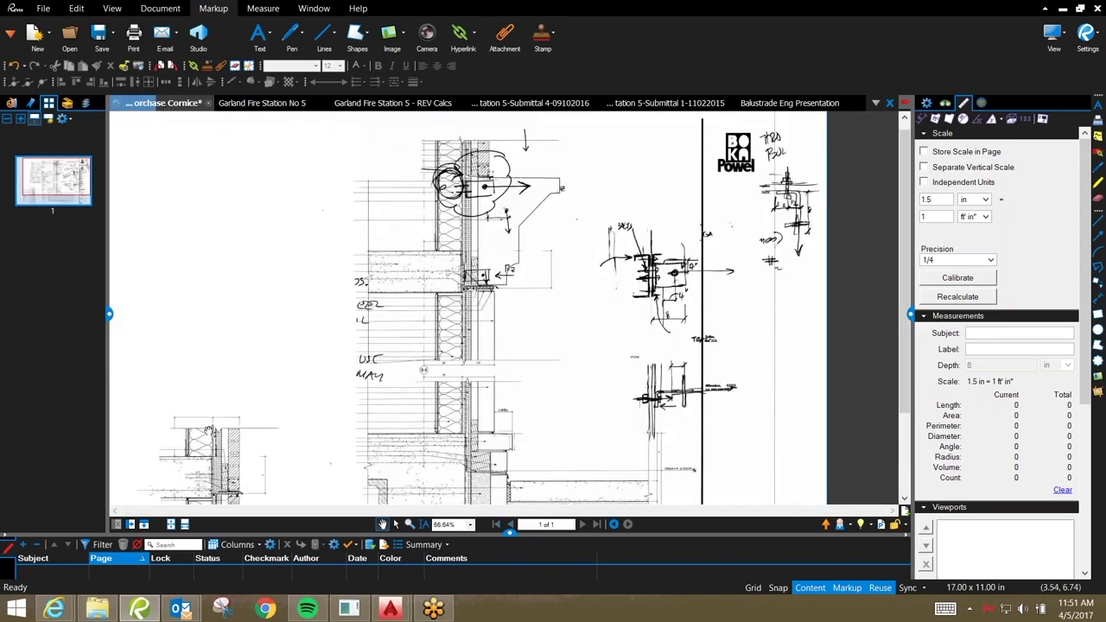
# - Bring AutoCAD forward and switch to the 14789-WEST Balustrade drawing
pyautogui.moveTo(391, 609)
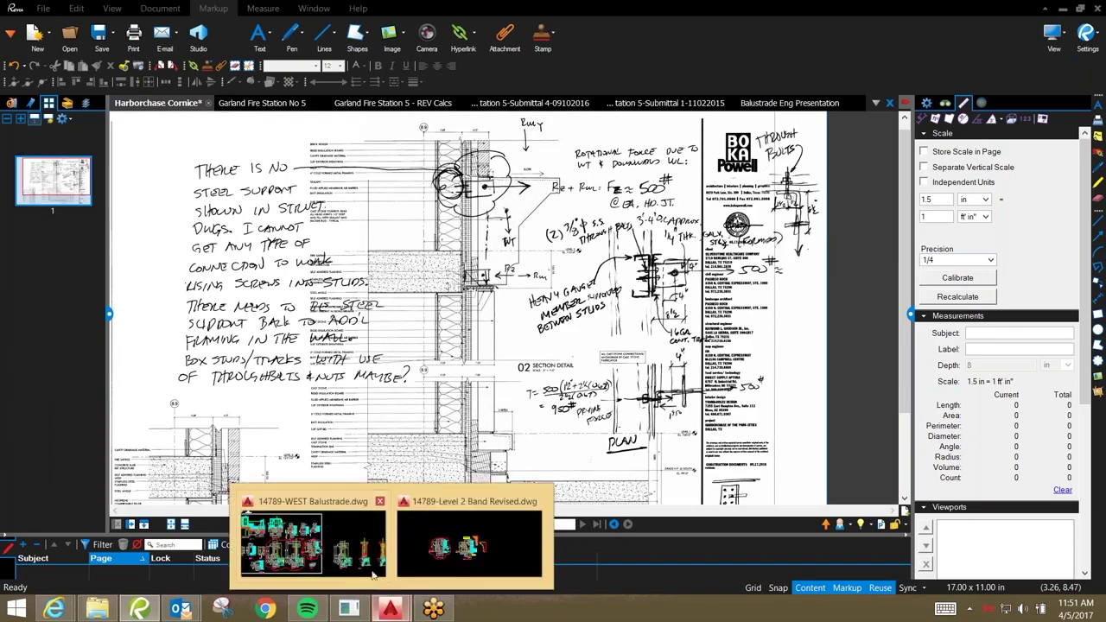
pyautogui.click(436, 560)
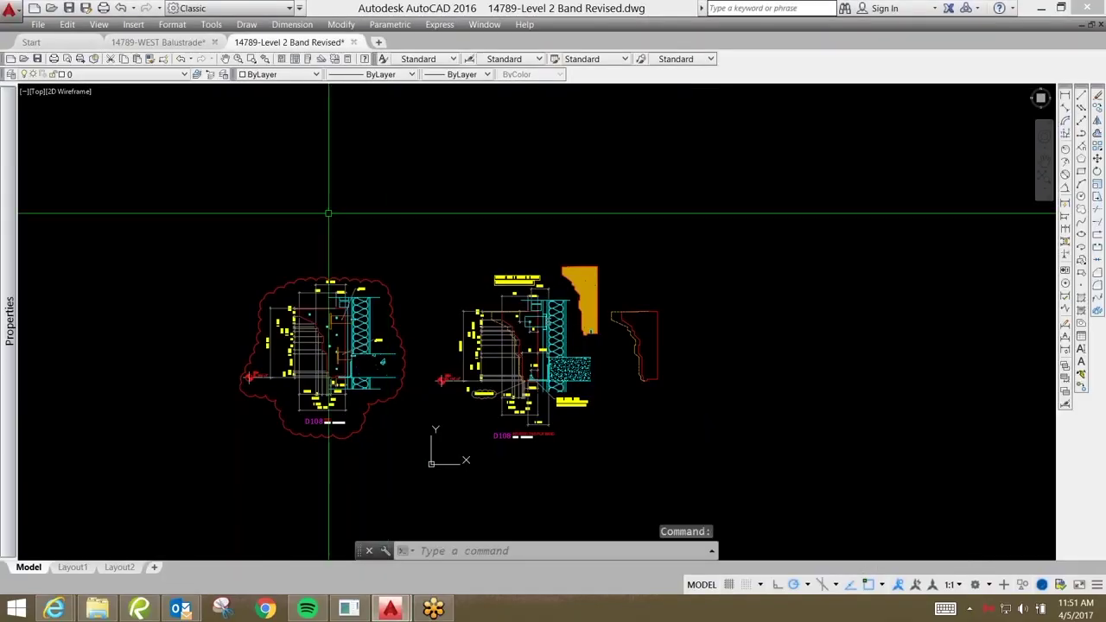
pyautogui.click(157, 43)
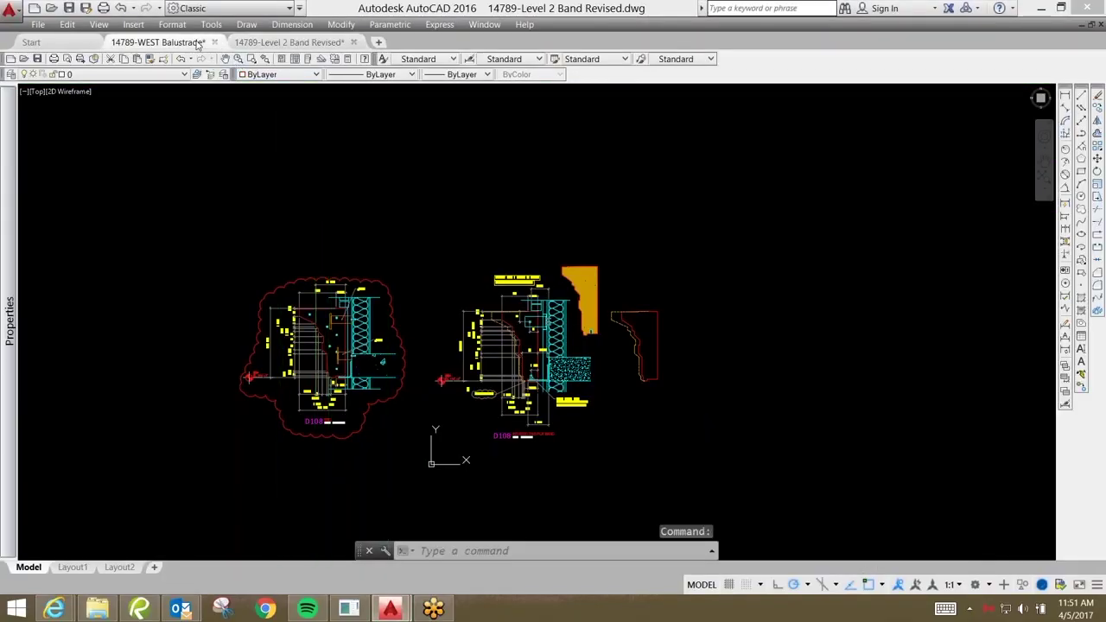
# - Zoom and pan to the D107 newel section with its '4x4 STL TUBE @ EA. NEWEL' note
pyautogui.scroll(10, 755, 382)
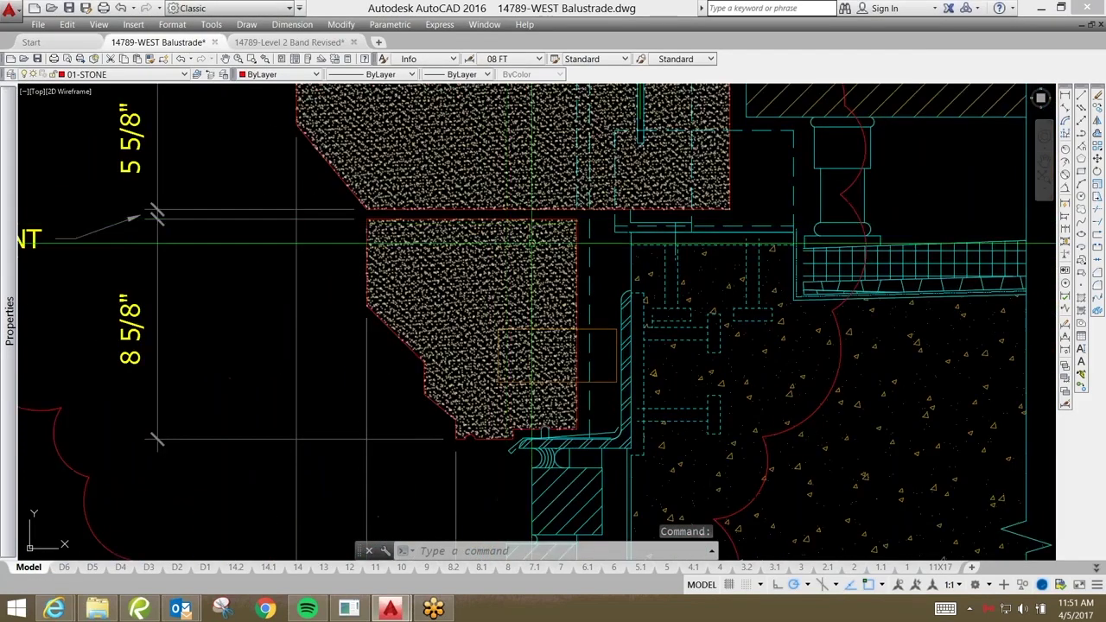
pyautogui.moveTo(482, 218); pyautogui.dragTo(468, 282, button='middle')
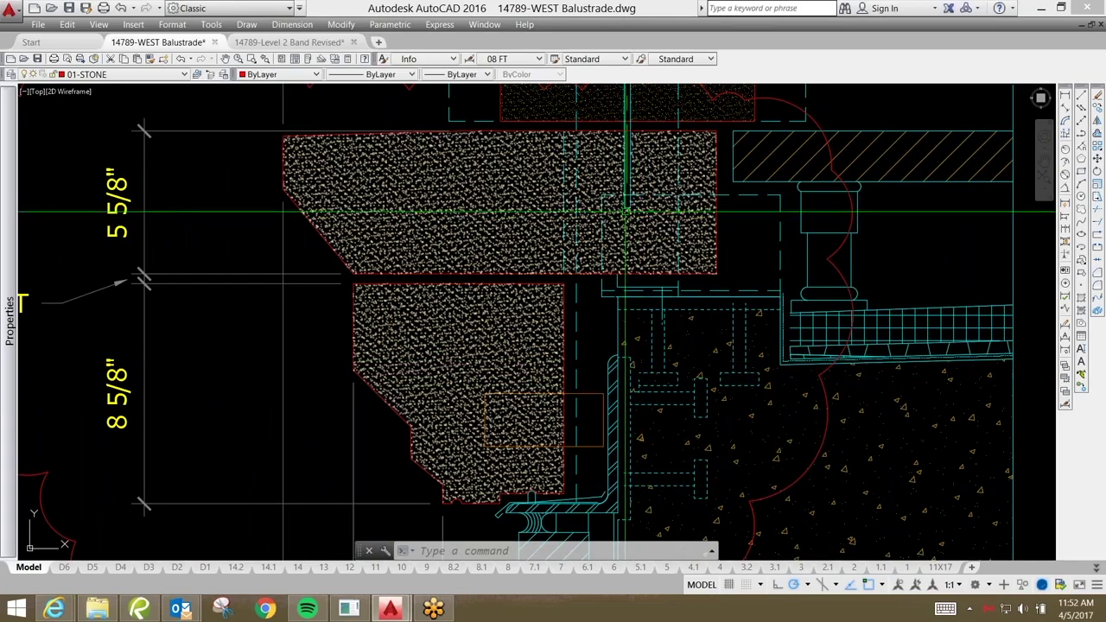
pyautogui.scroll(-6, 637, 298)
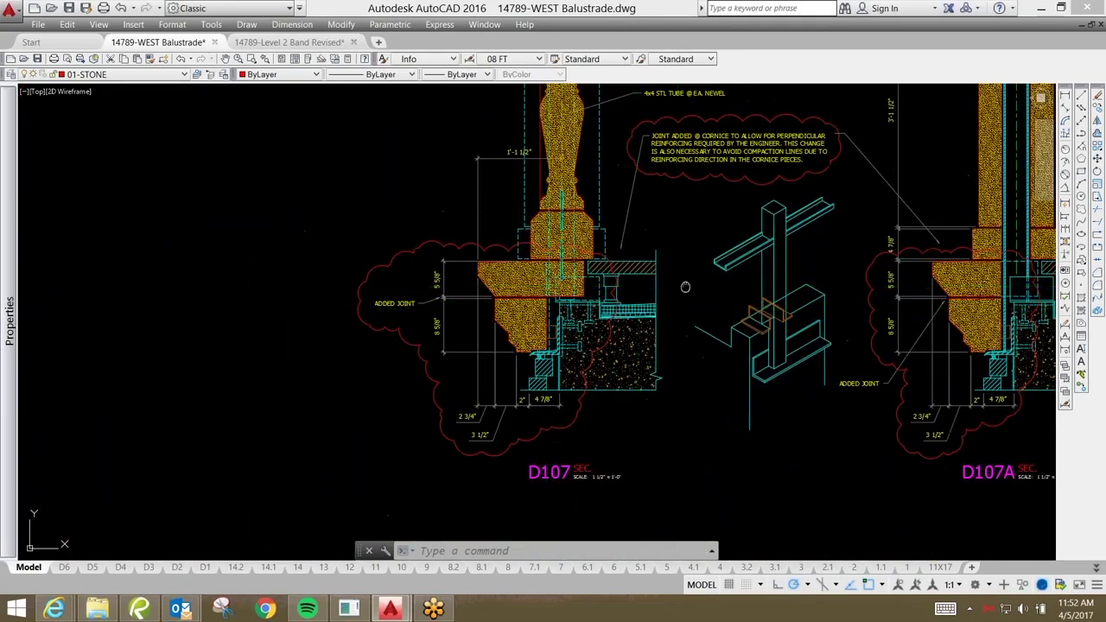
pyautogui.moveTo(637, 303); pyautogui.dragTo(583, 406, button='middle')
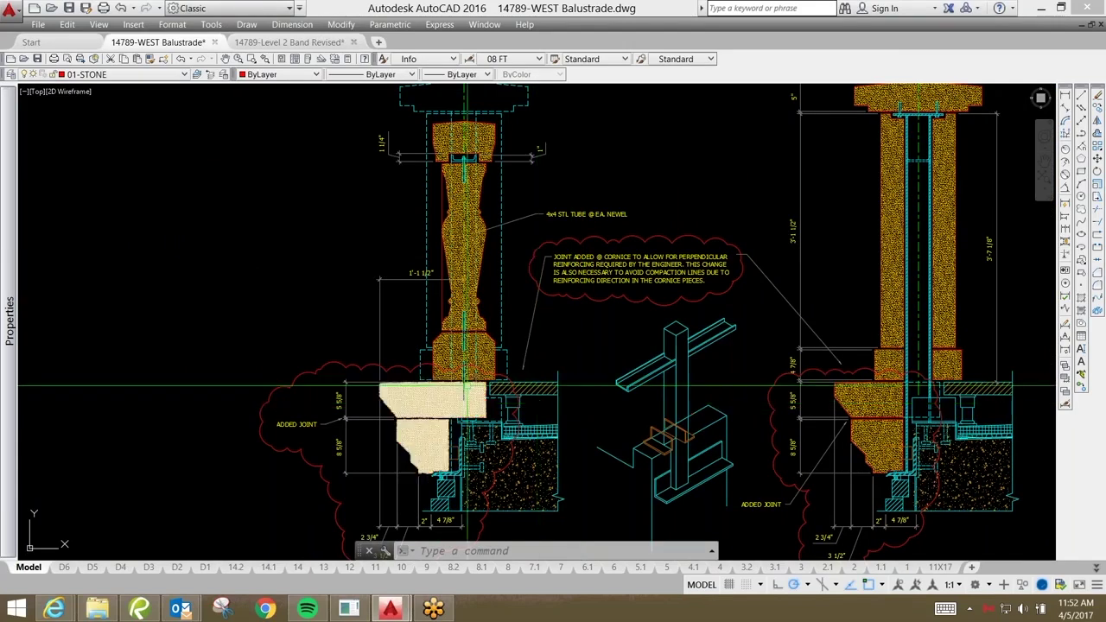
pyautogui.scroll(4, 462, 155)
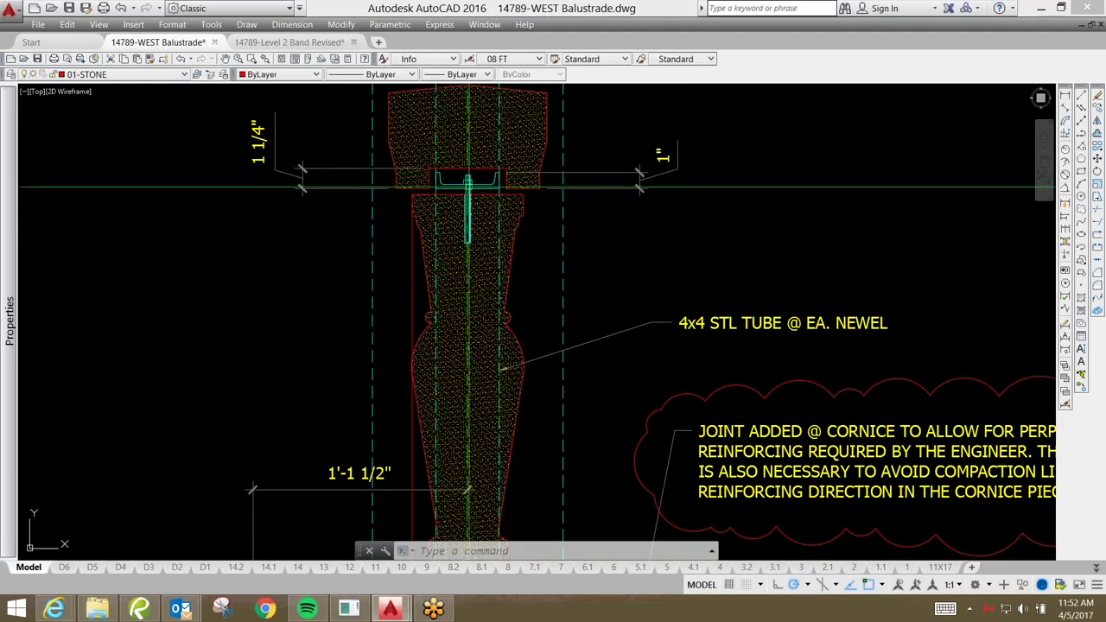
pyautogui.scroll(-4, 467, 185)
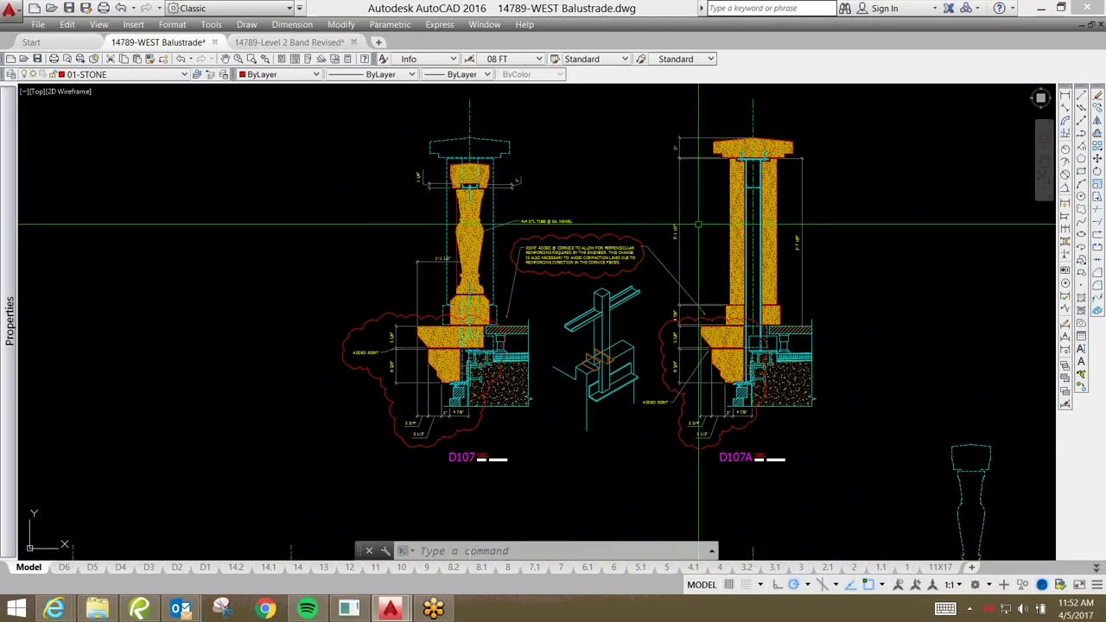
pyautogui.moveTo(484, 224); pyautogui.dragTo(311, 218, button='middle')
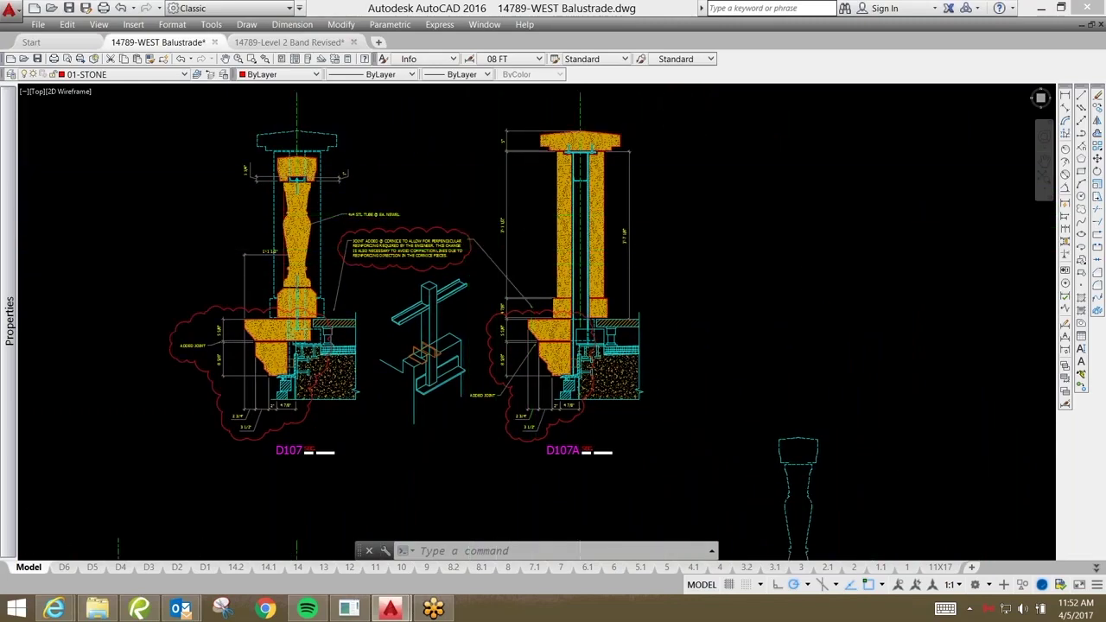
pyautogui.scroll(4, 575, 172)
pyautogui.scroll(-4, 564, 145)
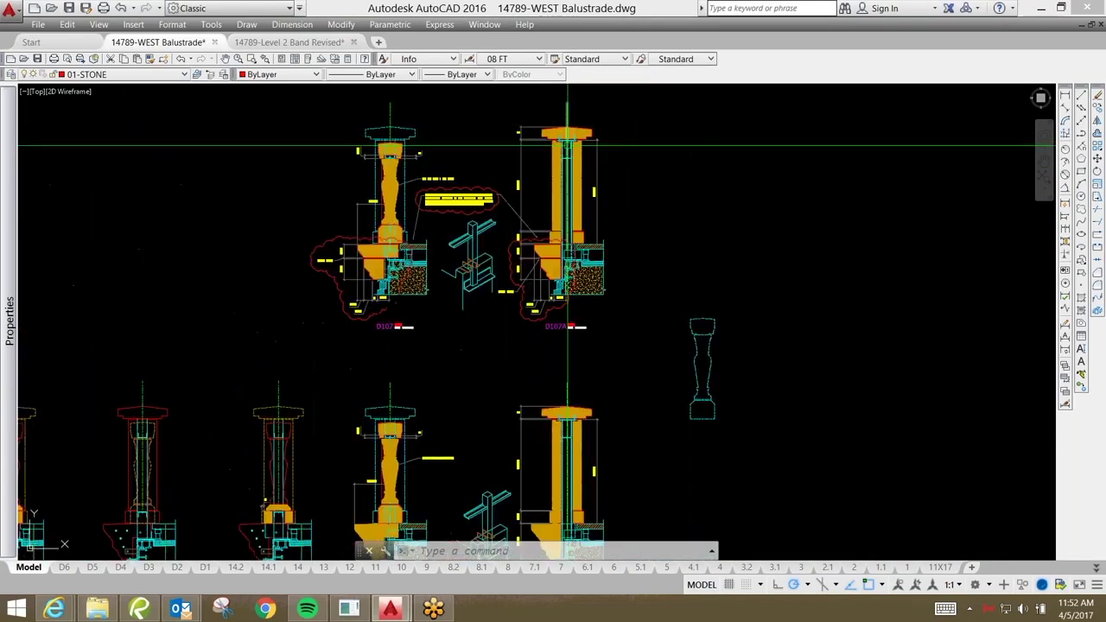
pyautogui.scroll(3, 562, 148)
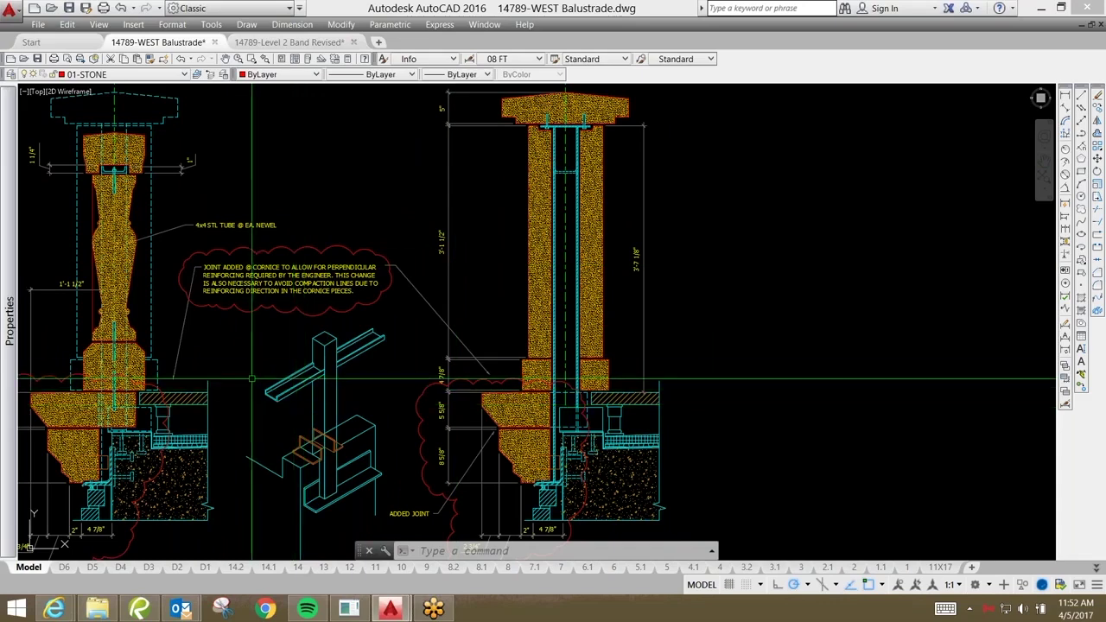
pyautogui.moveTo(341, 459); pyautogui.dragTo(347, 428, button='middle')
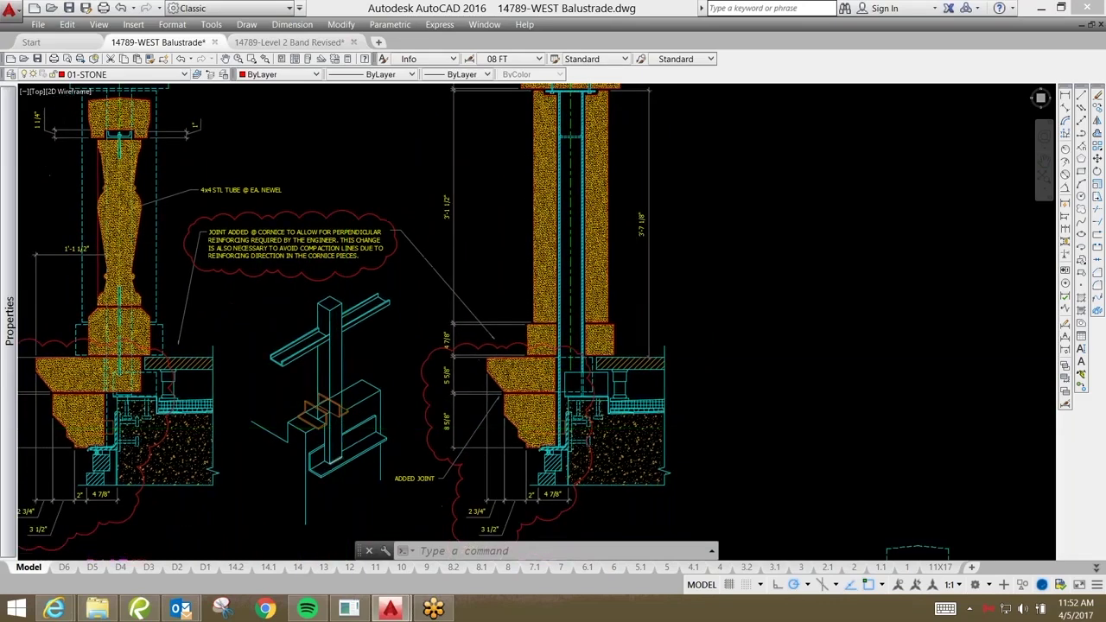
pyautogui.scroll(2, 293, 484)
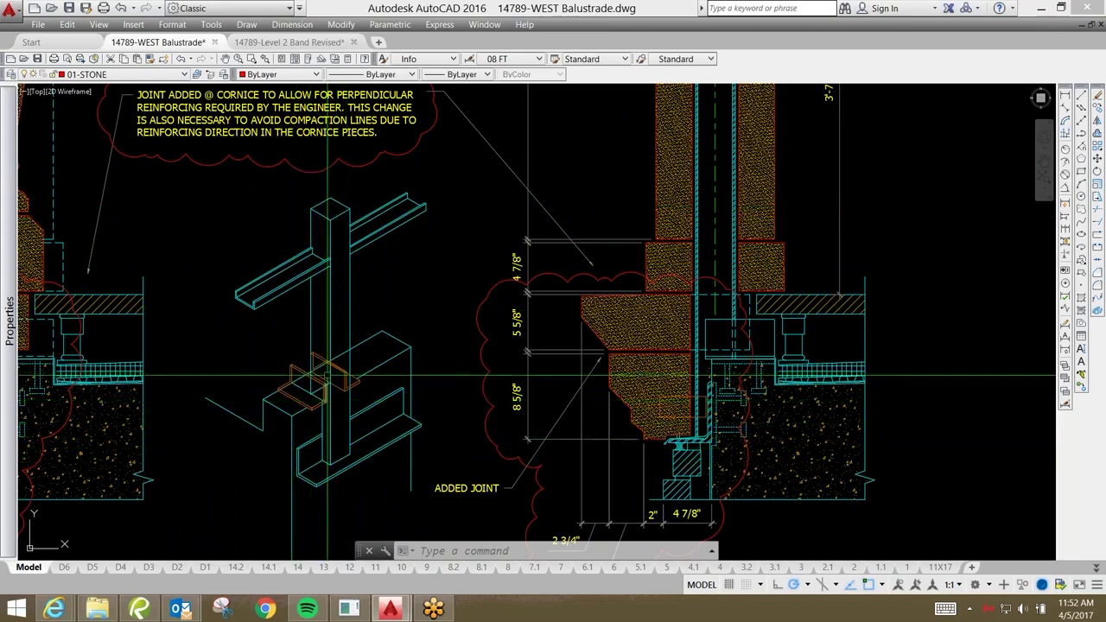
pyautogui.moveTo(366, 371); pyautogui.dragTo(476, 386, button='middle')
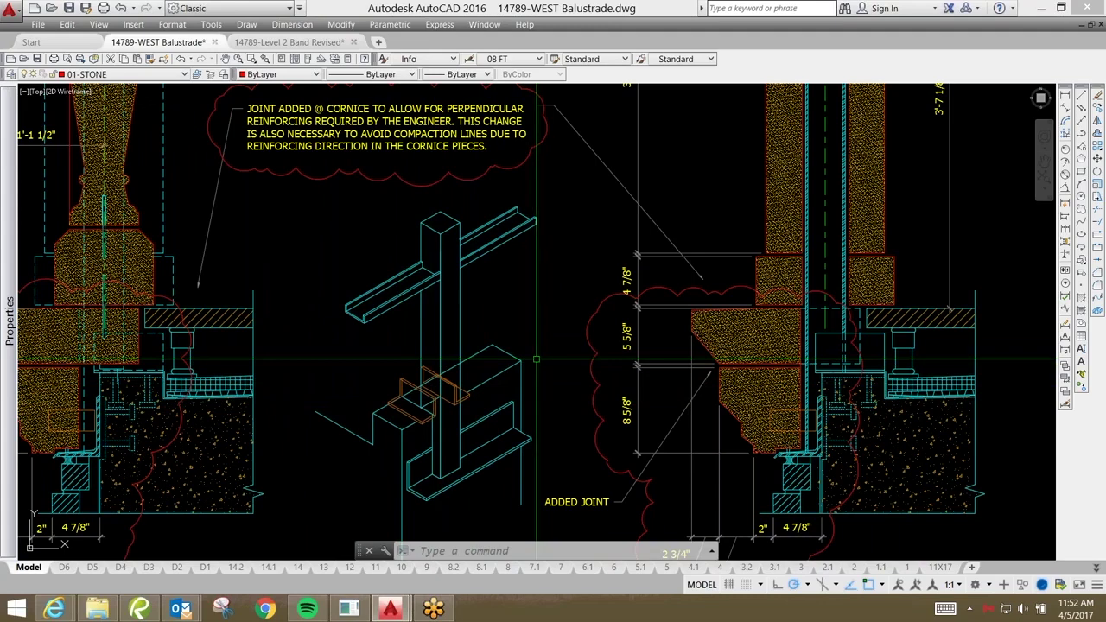
pyautogui.scroll(-4, 365, 374)
pyautogui.scroll(2, 494, 363)
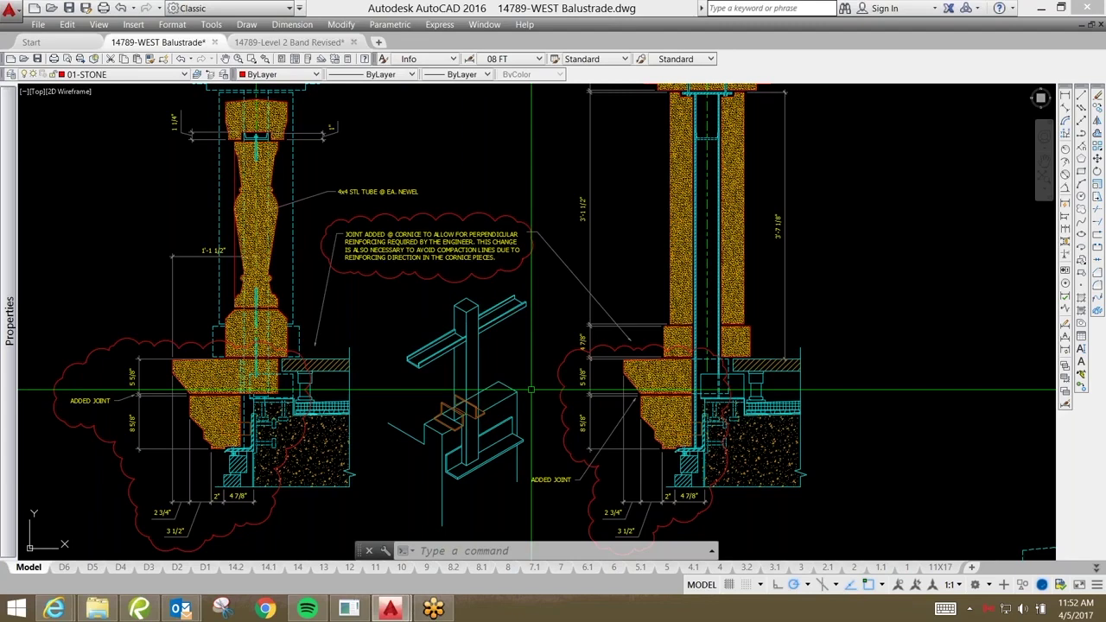
pyautogui.scroll(2, 531, 391)
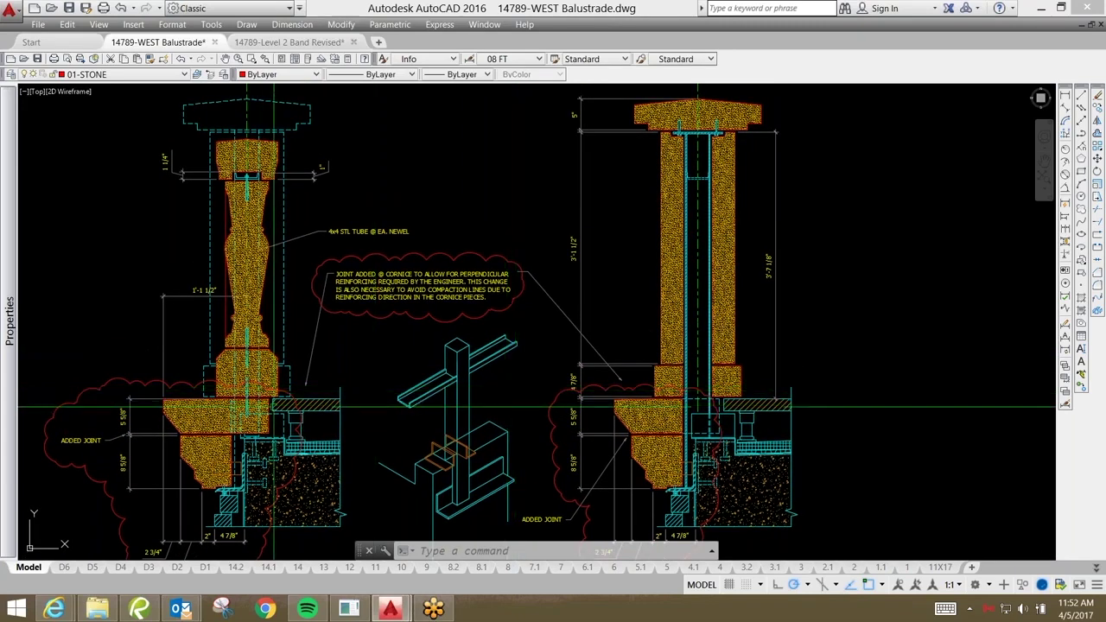
pyautogui.scroll(5, 156, 467)
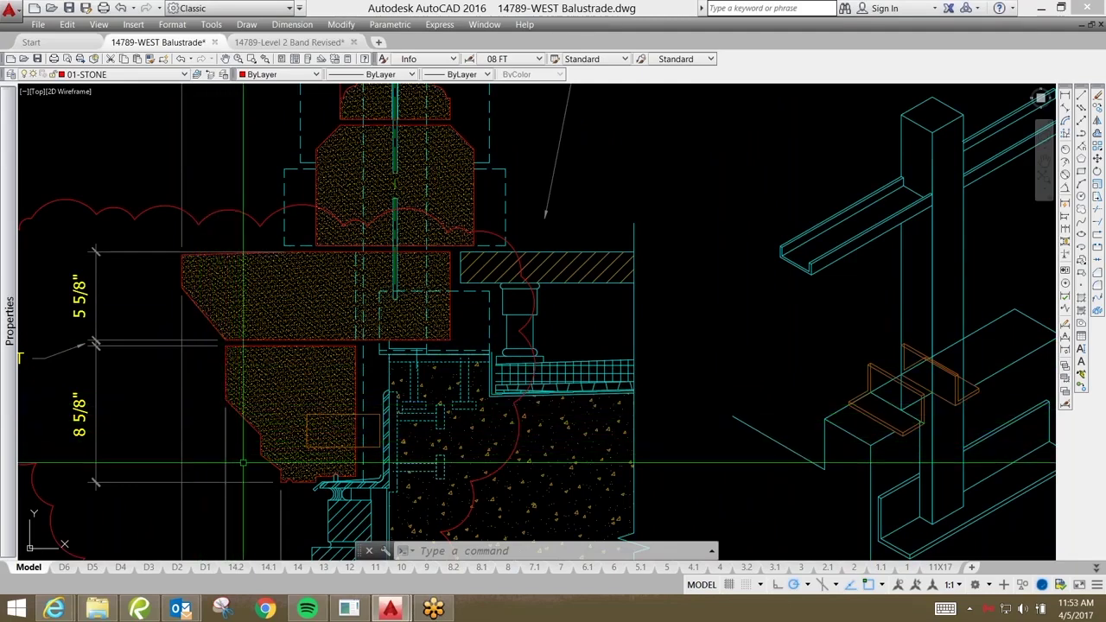
pyautogui.scroll(-6, 398, 489)
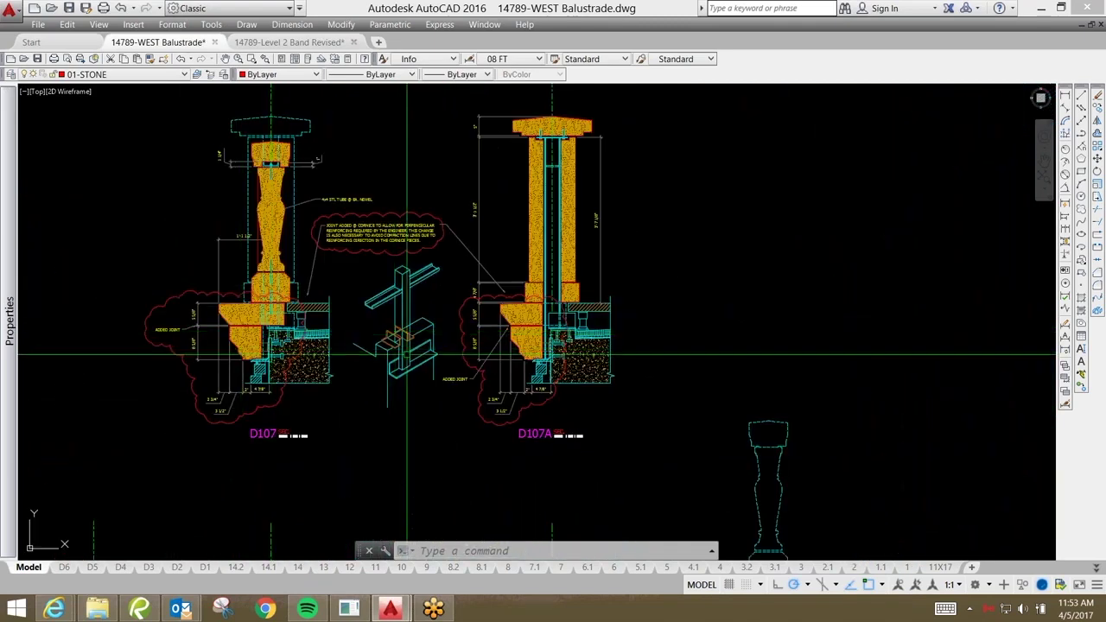
pyautogui.moveTo(395, 349); pyautogui.dragTo(435, 379, button='middle')
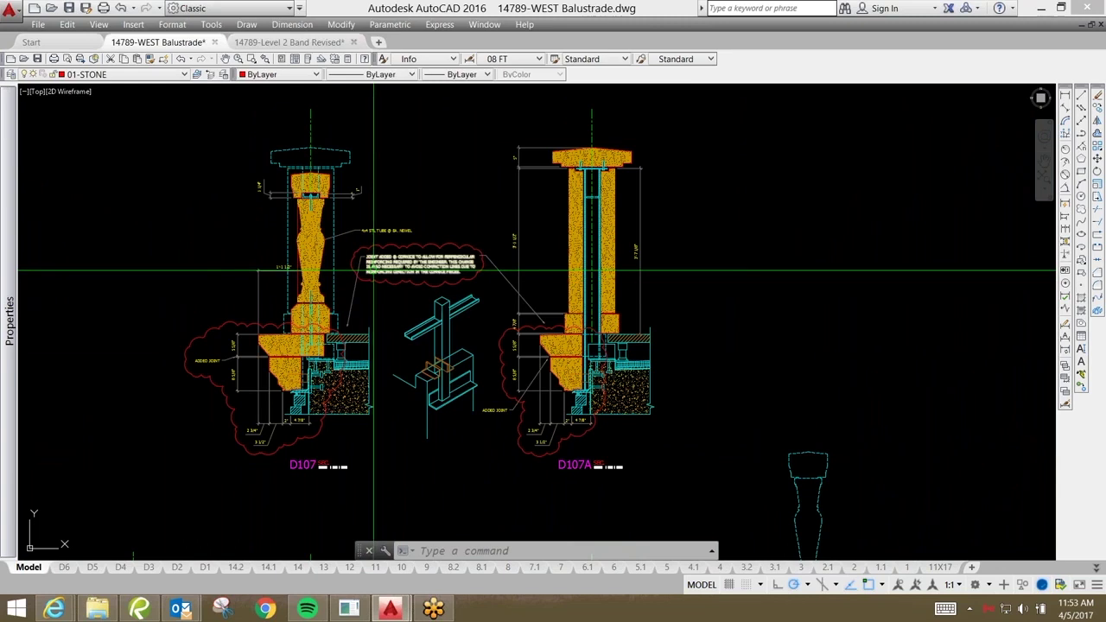
pyautogui.moveTo(519, 206); pyautogui.dragTo(558, 197, button='middle')
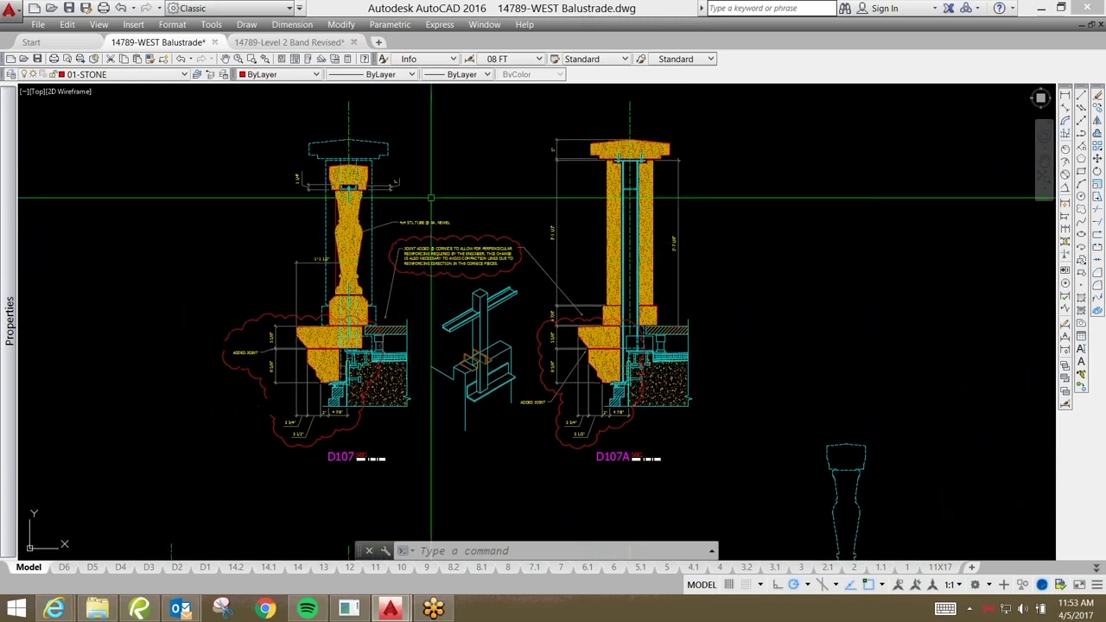
# - Minimize AutoCAD and switch through the Fire Station No 5 and REV Calcs PDFs to Submittal 4
pyautogui.click(1043, 8)
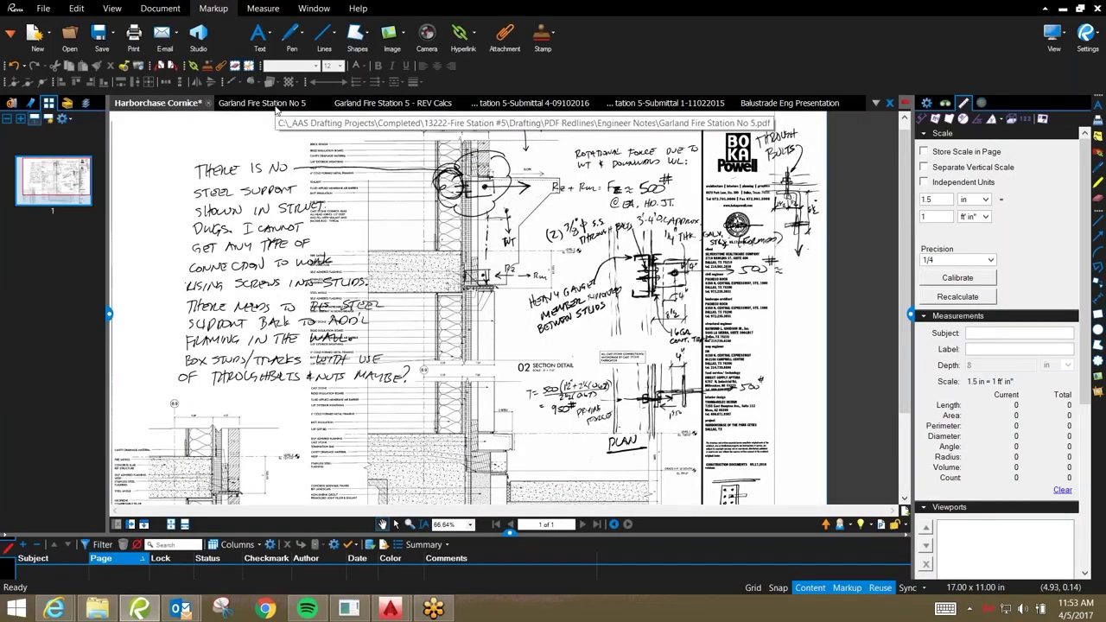
pyautogui.click(273, 105)
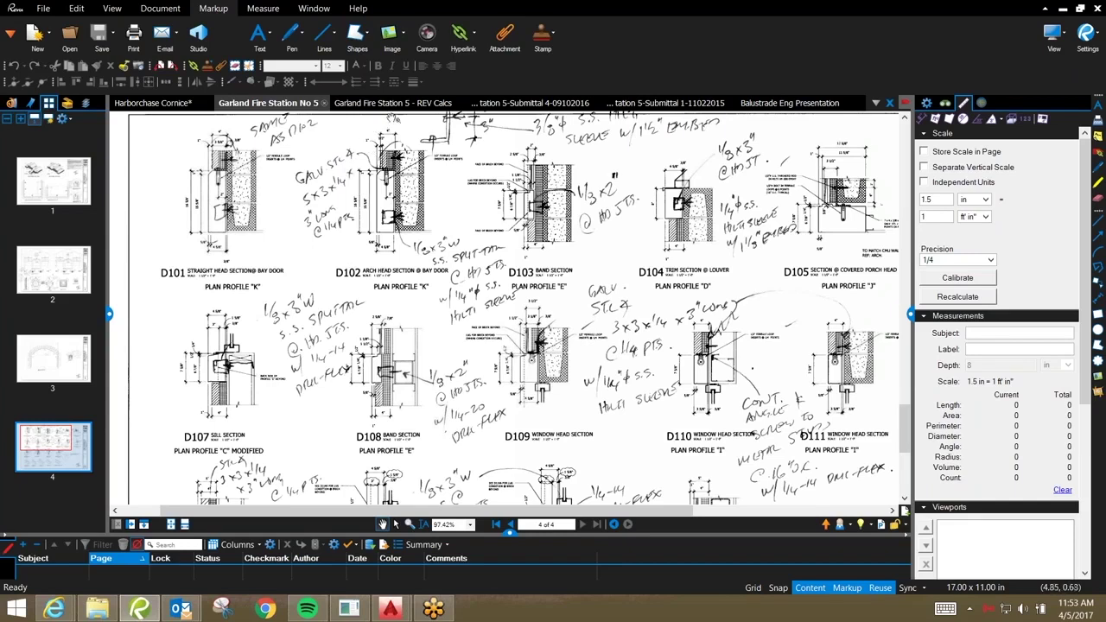
pyautogui.click(443, 104)
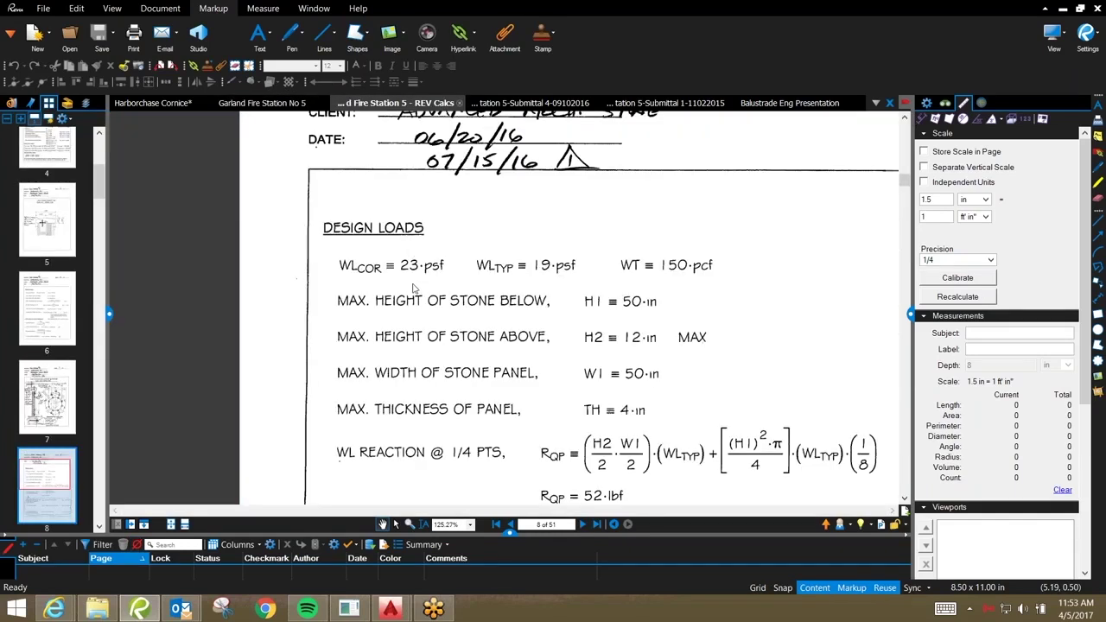
pyautogui.click(540, 107)
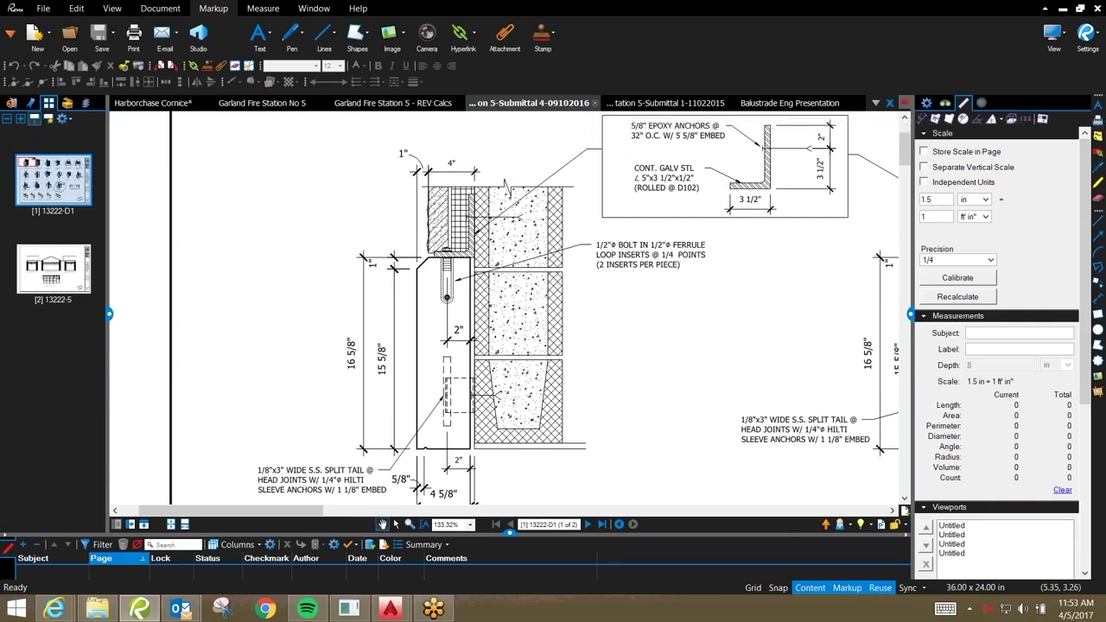
# - Pan and zoom the Submittal 4 sheet onto bay door head details D101 and D102
pyautogui.moveTo(547, 301); pyautogui.dragTo(404, 300)
pyautogui.scroll(-4, 391, 303)
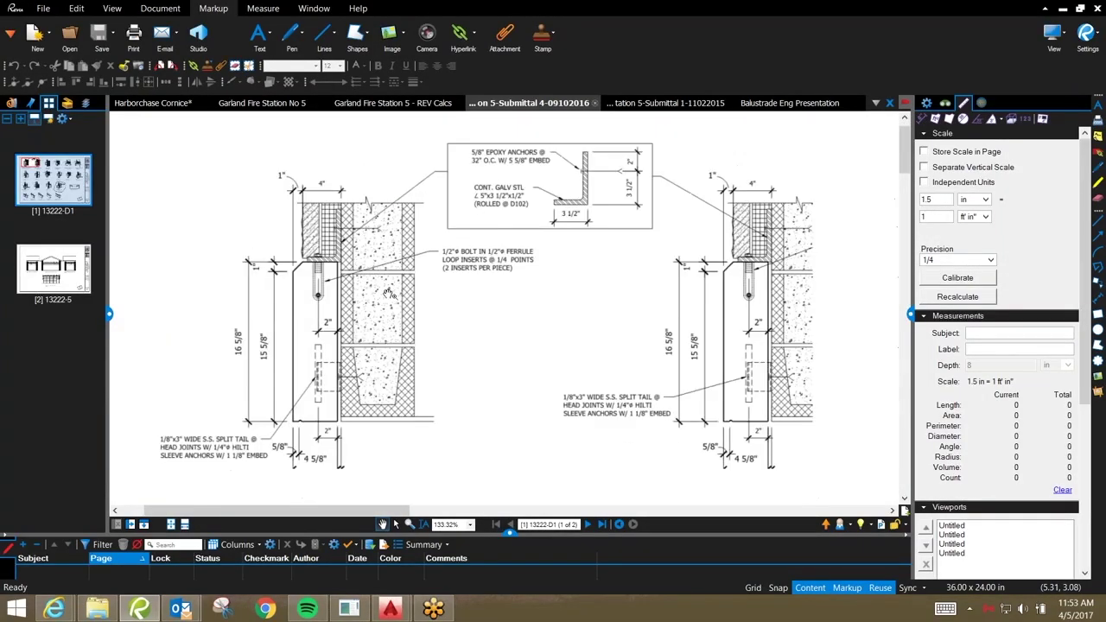
pyautogui.scroll(-3, 377, 356)
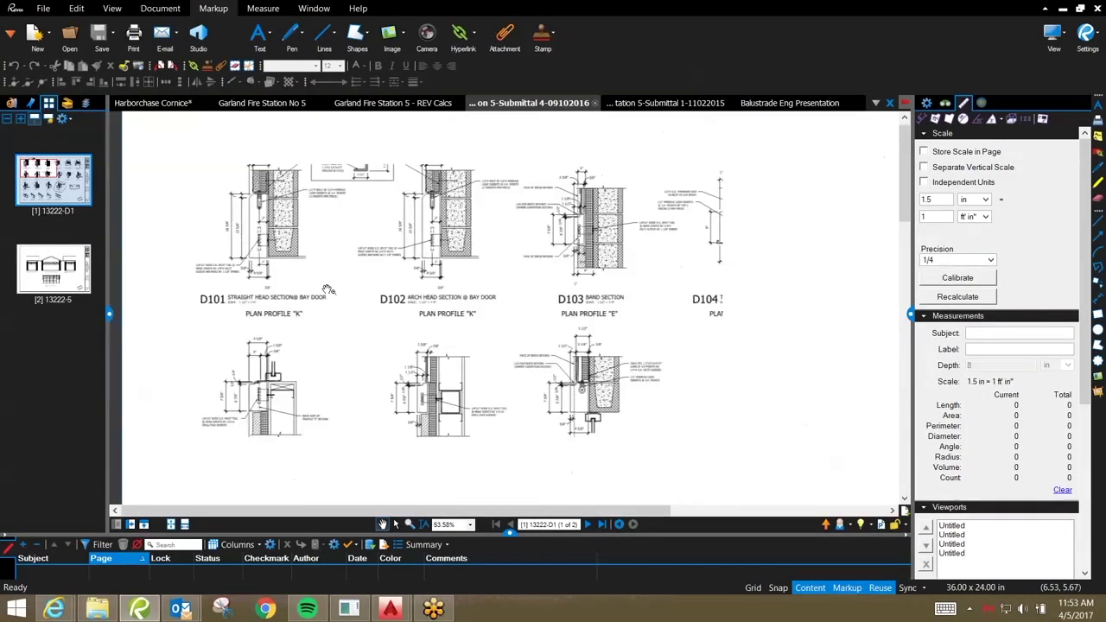
pyautogui.moveTo(398, 373); pyautogui.dragTo(359, 318)
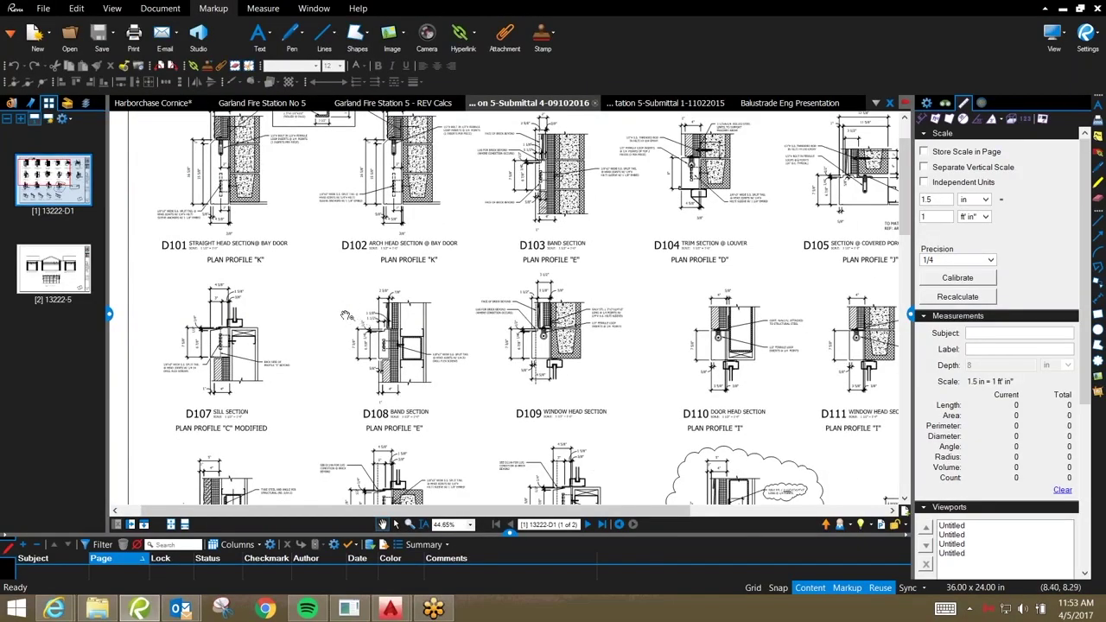
pyautogui.scroll(4, 255, 263)
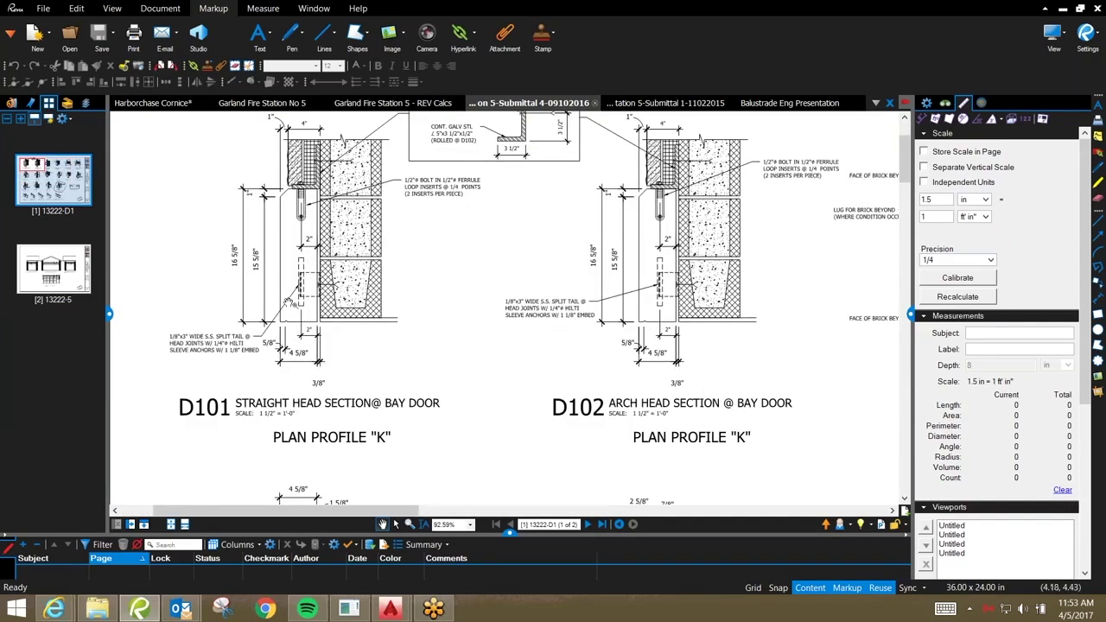
# - Open Submittal 1-11022015 and zoom in on detail D113's 'PROFILE DEPTH REDUCED 3/8"' cloud note
pyautogui.click(650, 103)
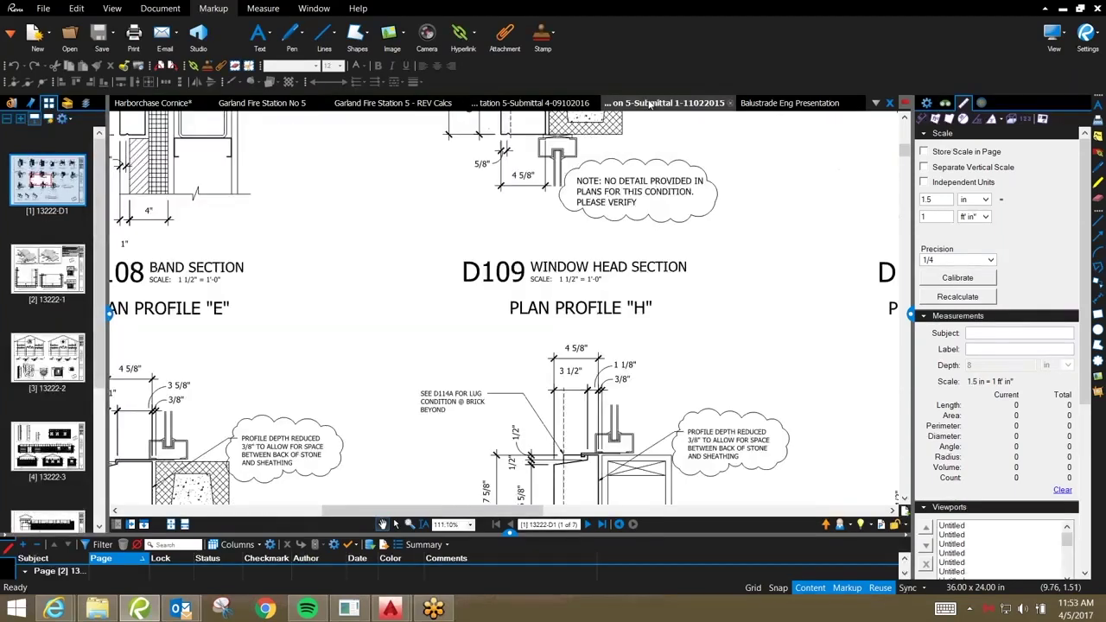
pyautogui.scroll(-5, 379, 366)
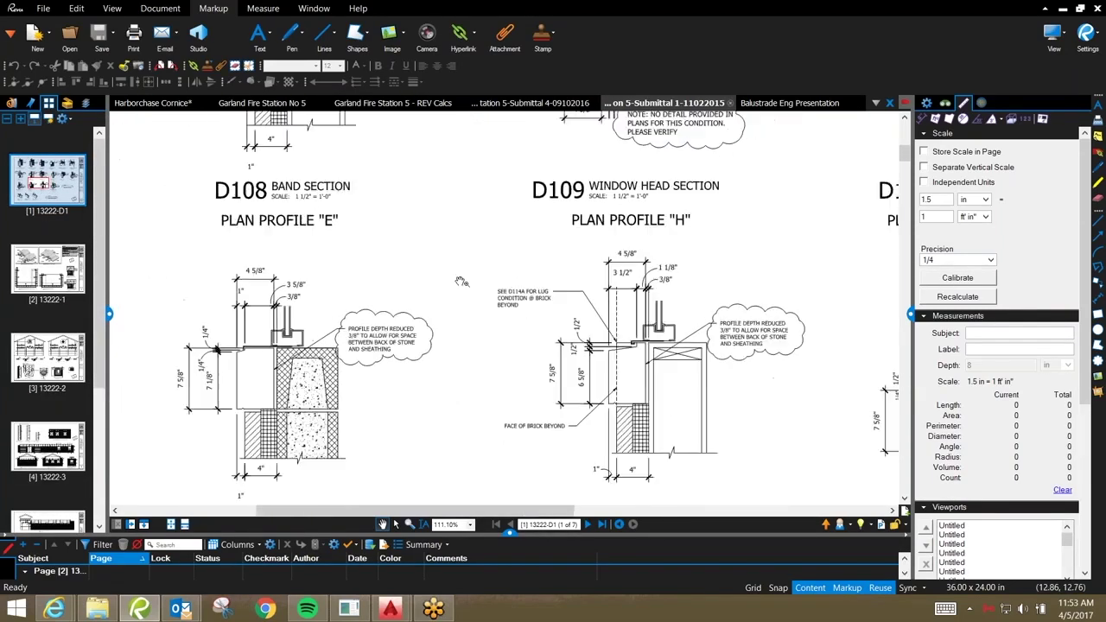
pyautogui.moveTo(164, 354); pyautogui.dragTo(337, 383)
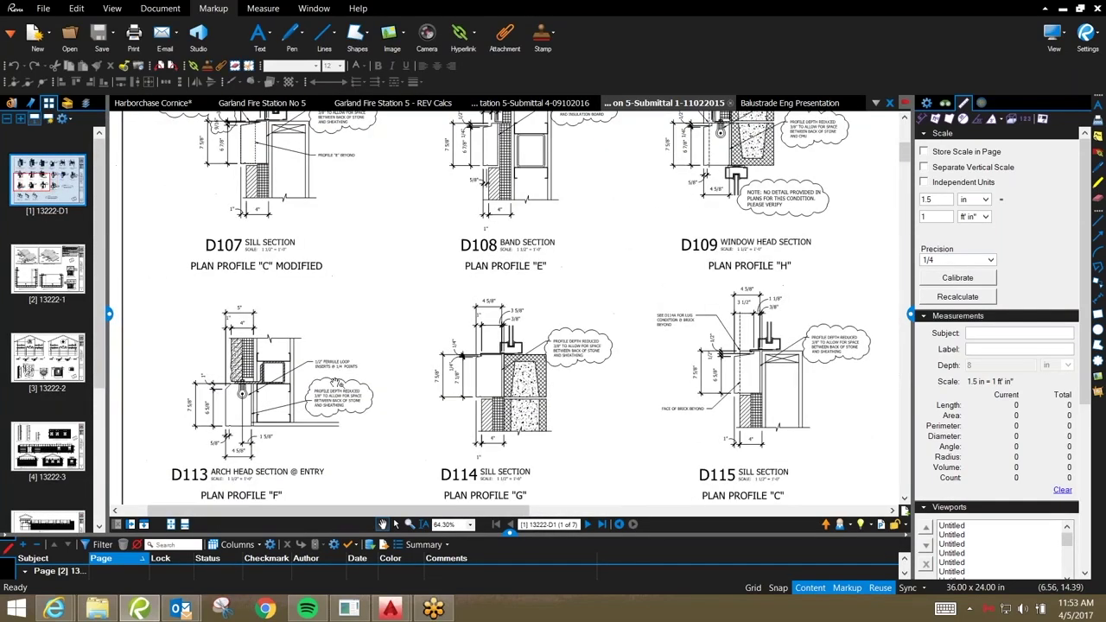
pyautogui.scroll(2, 214, 439)
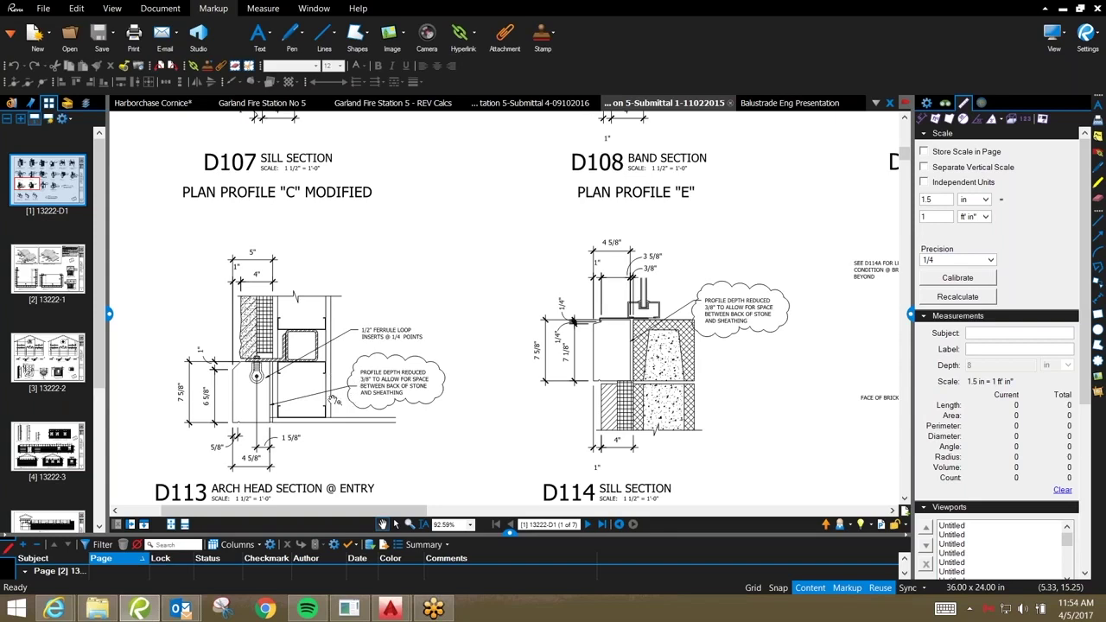
pyautogui.scroll(3, 259, 419)
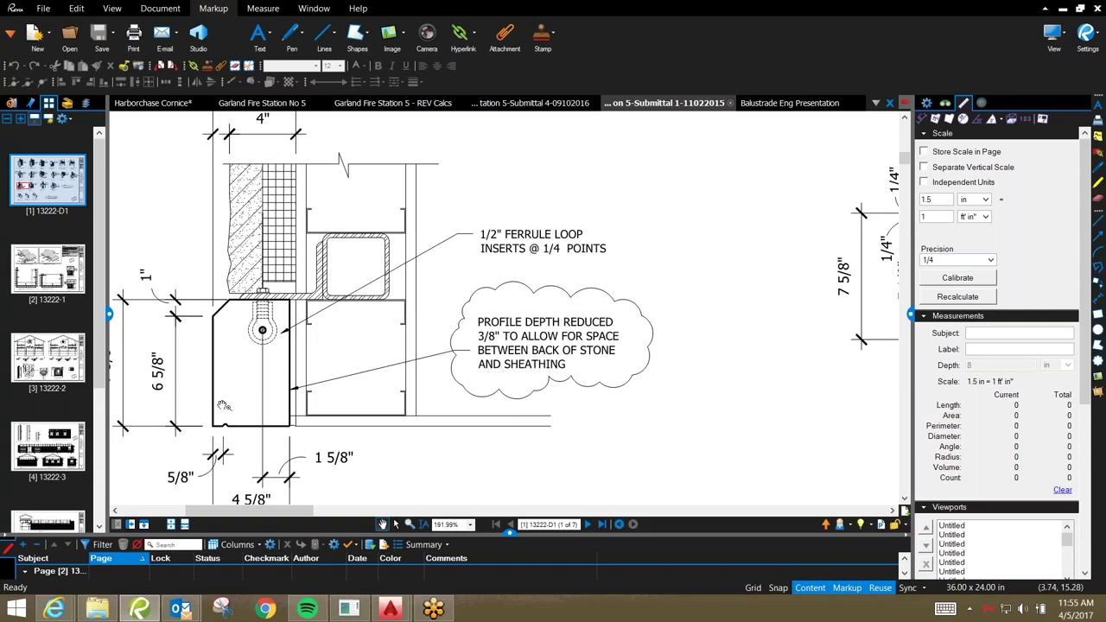
# - Zoom out to compare details D113 and D114, then bring up the REV Calcs design loads page
pyautogui.scroll(-2, 422, 388)
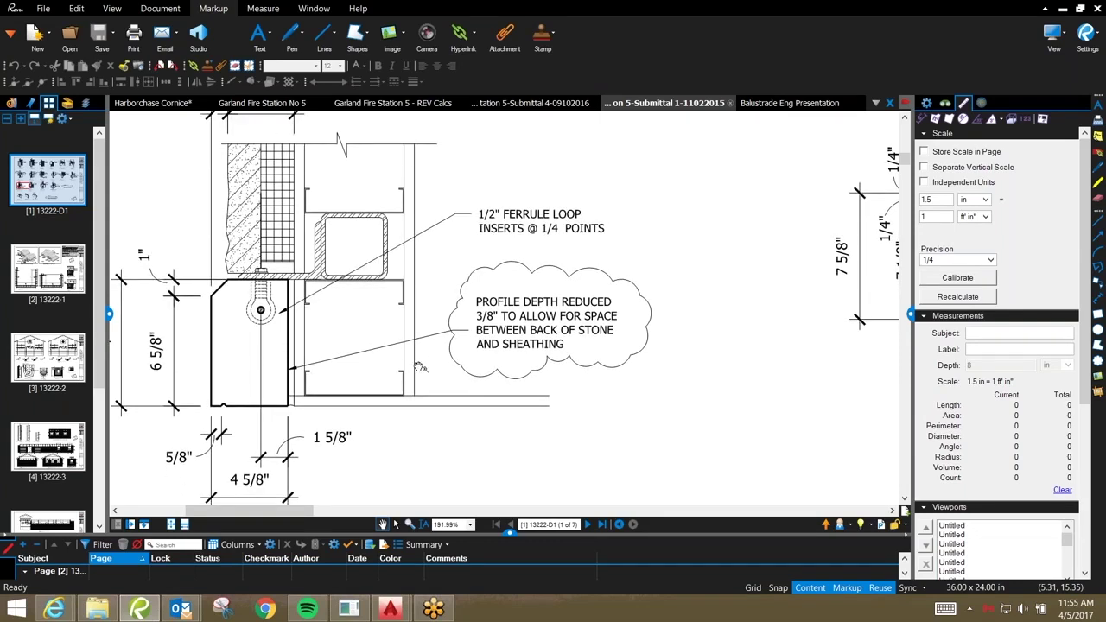
pyautogui.scroll(-2, 416, 357)
pyautogui.scroll(-1, 416, 357)
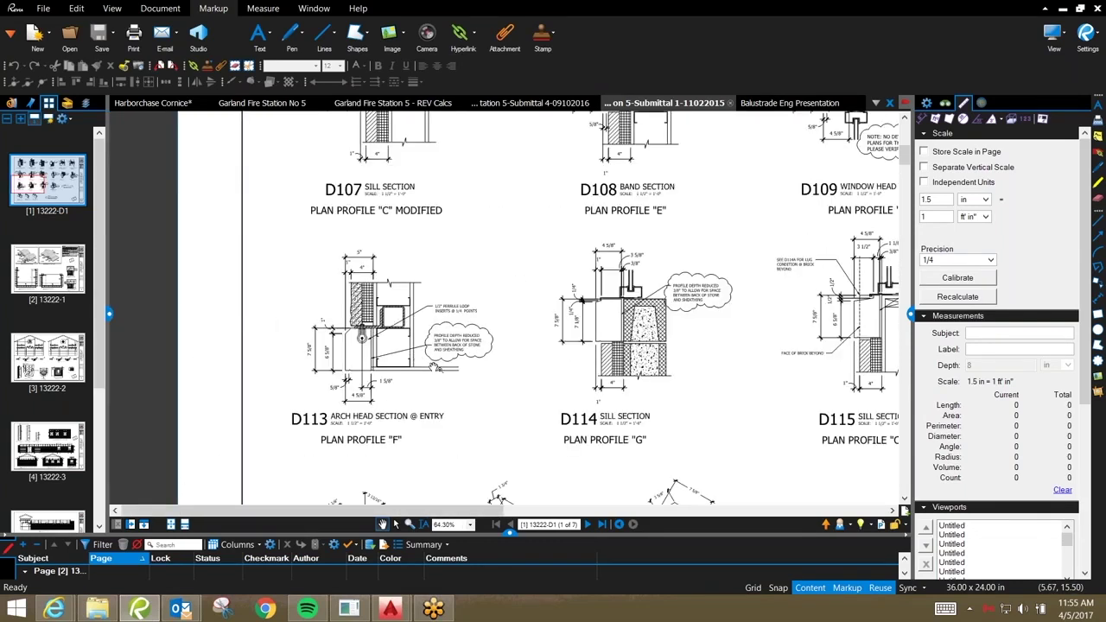
pyautogui.scroll(1, 432, 365)
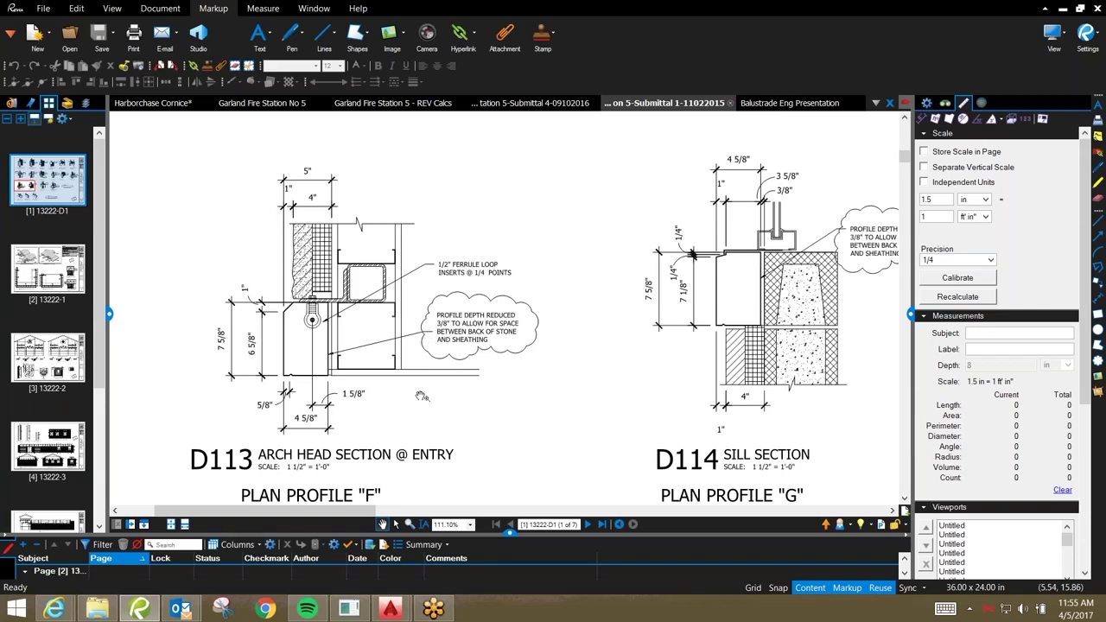
pyautogui.moveTo(368, 402); pyautogui.dragTo(337, 390)
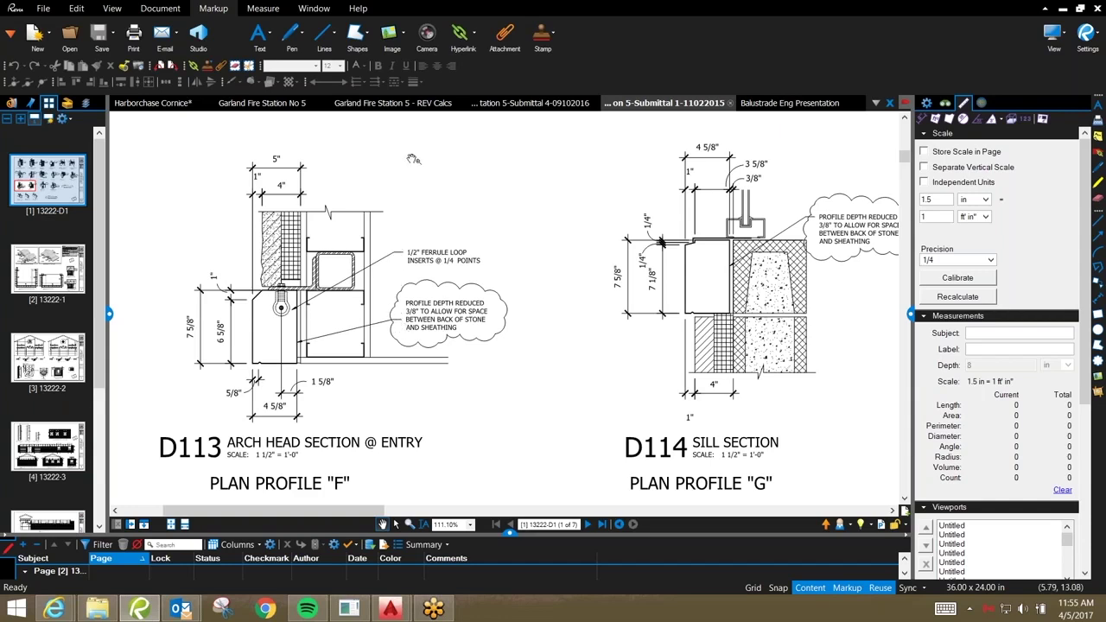
pyautogui.click(424, 104)
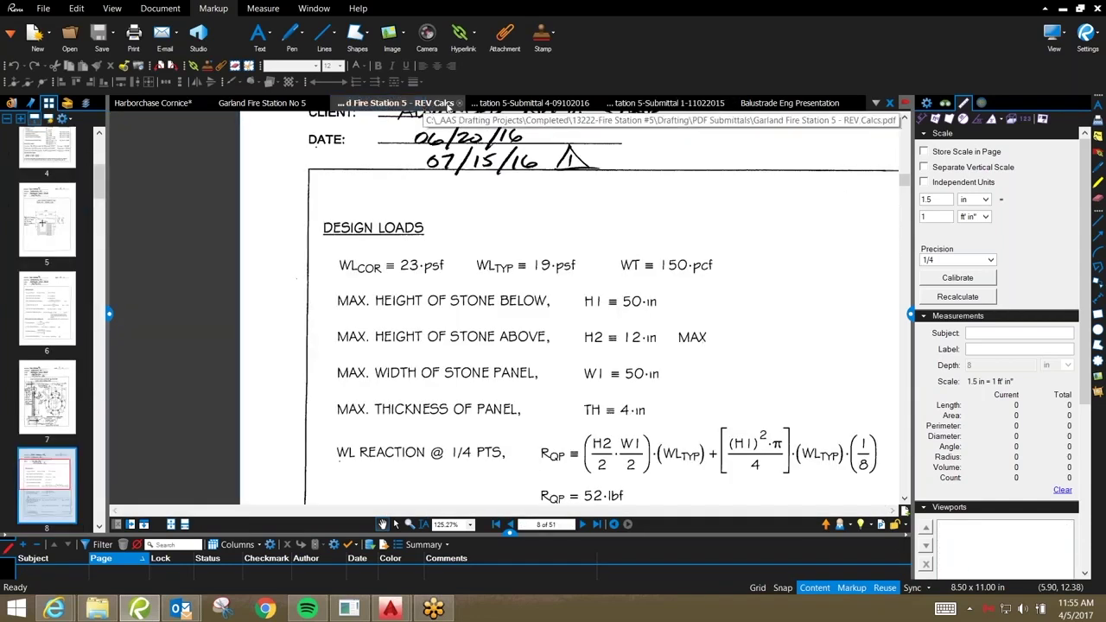
pyautogui.click(296, 107)
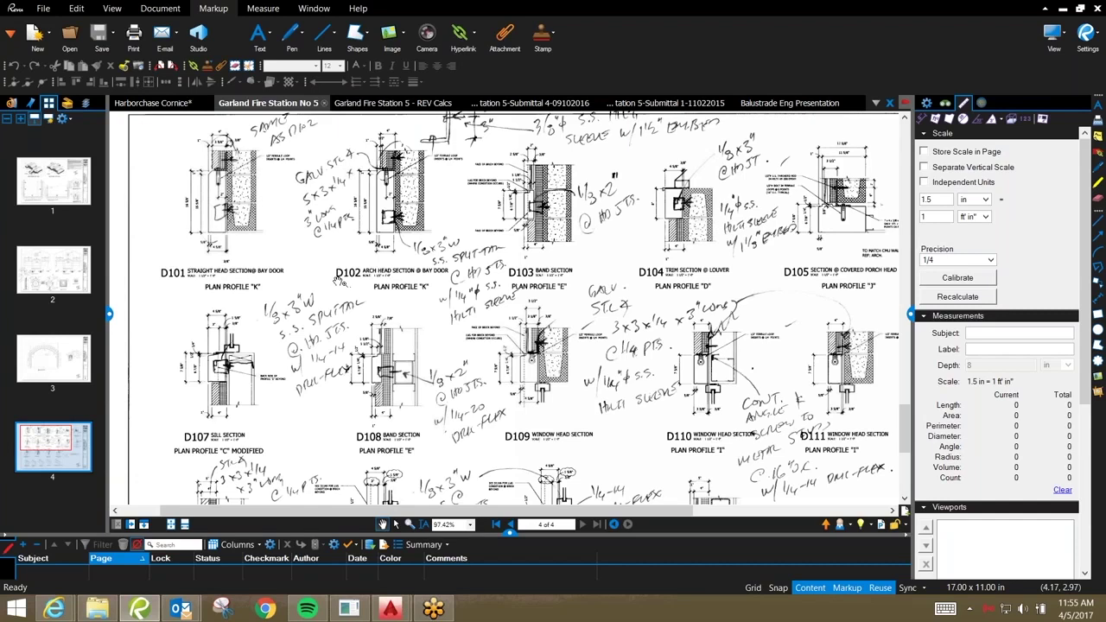
pyautogui.scroll(1, 403, 402)
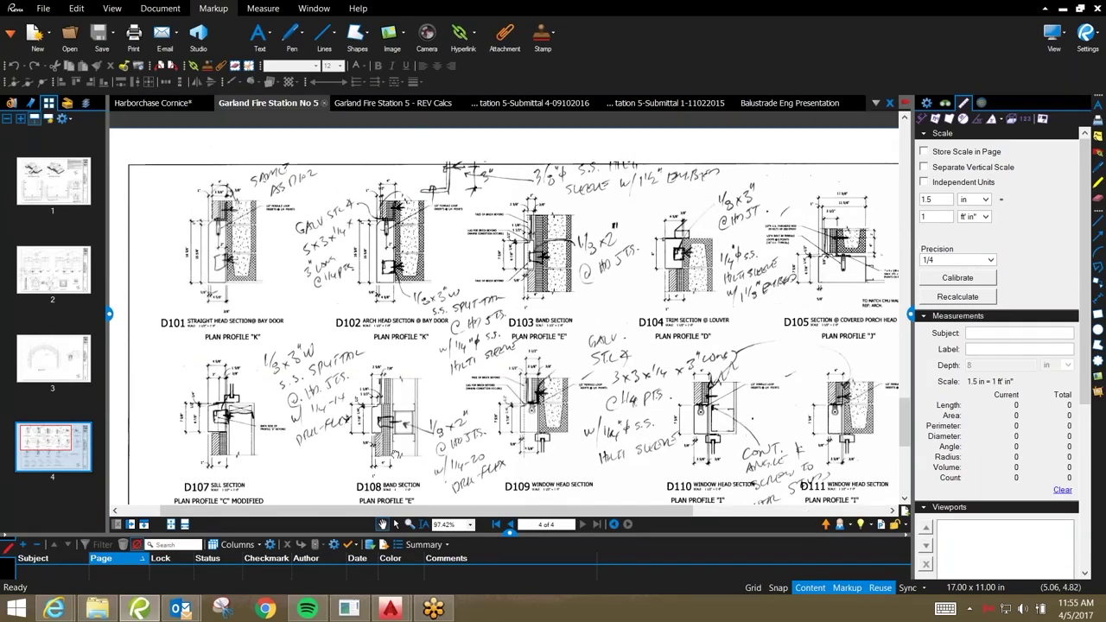
pyautogui.scroll(4, 316, 279)
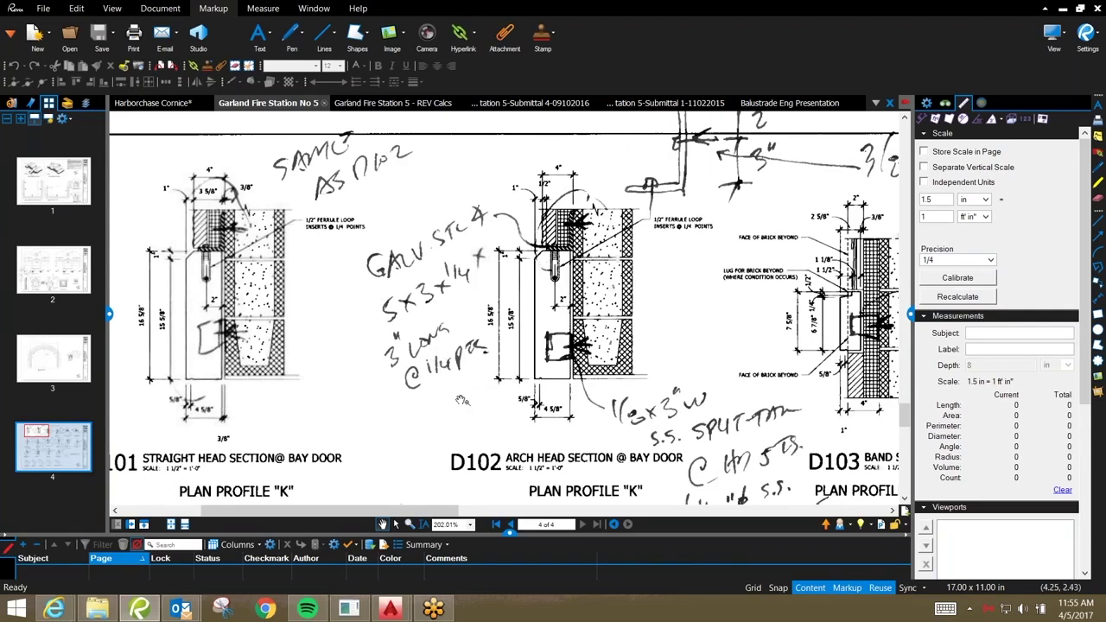
pyautogui.moveTo(421, 393); pyautogui.dragTo(307, 351)
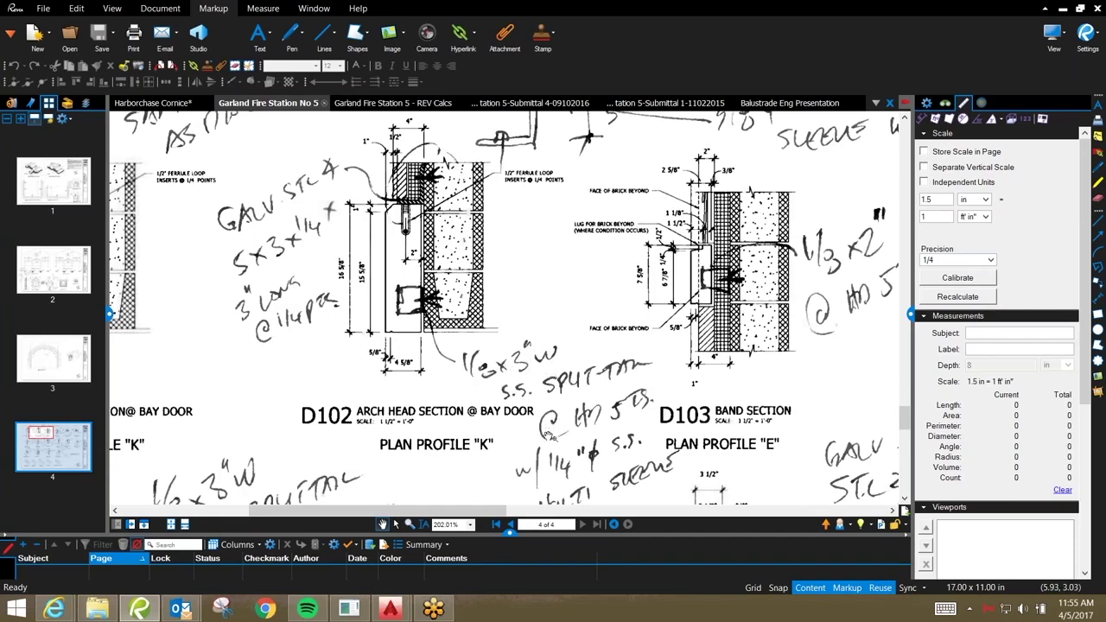
pyautogui.moveTo(439, 332); pyautogui.dragTo(402, 220)
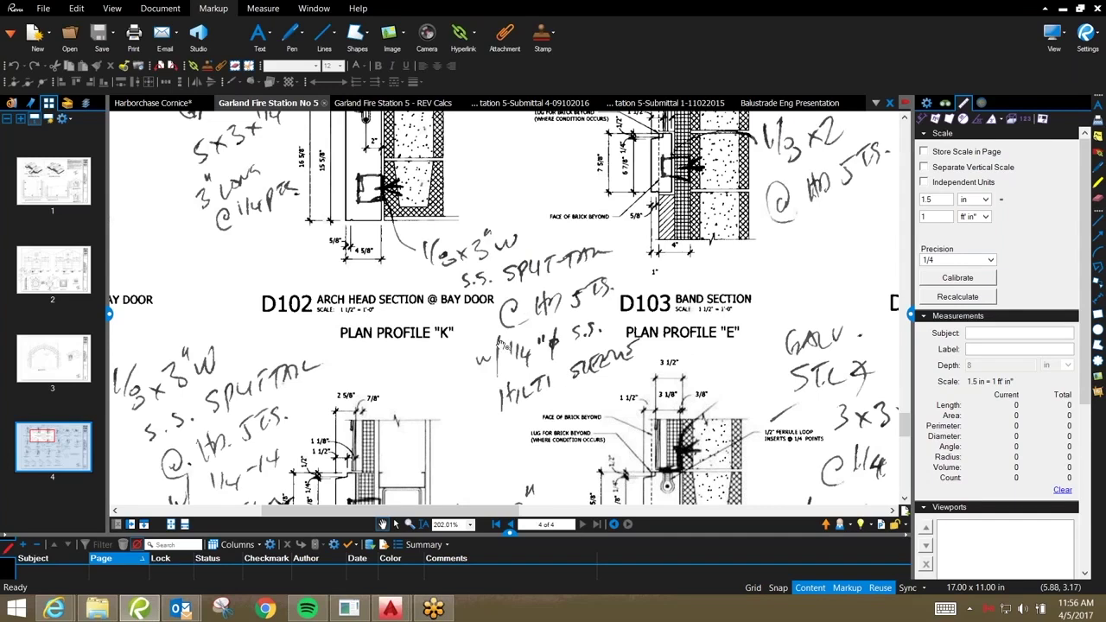
pyautogui.scroll(-3, 498, 343)
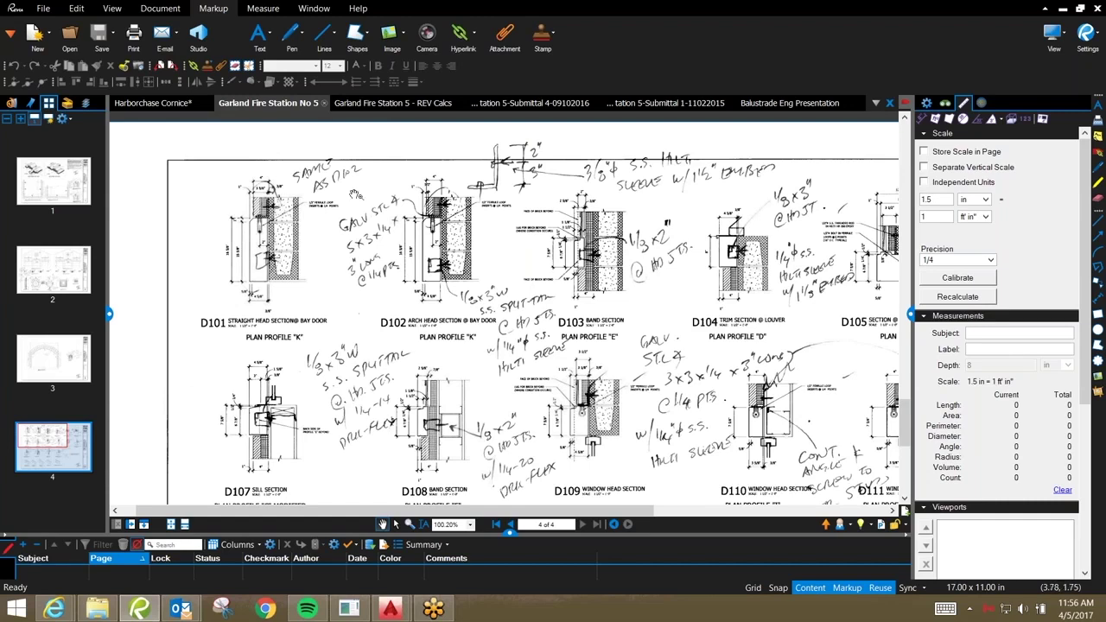
pyautogui.click(387, 103)
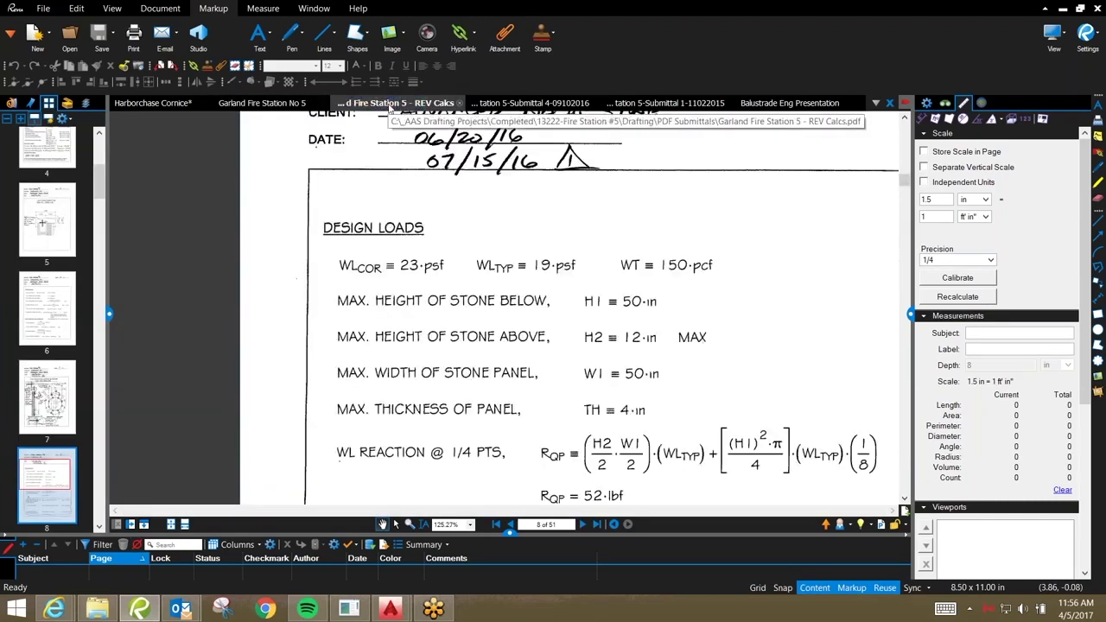
# - Show the Submittal 4 detail sheet 13222-D1 with details D106–D112 in view
pyautogui.click(501, 105)
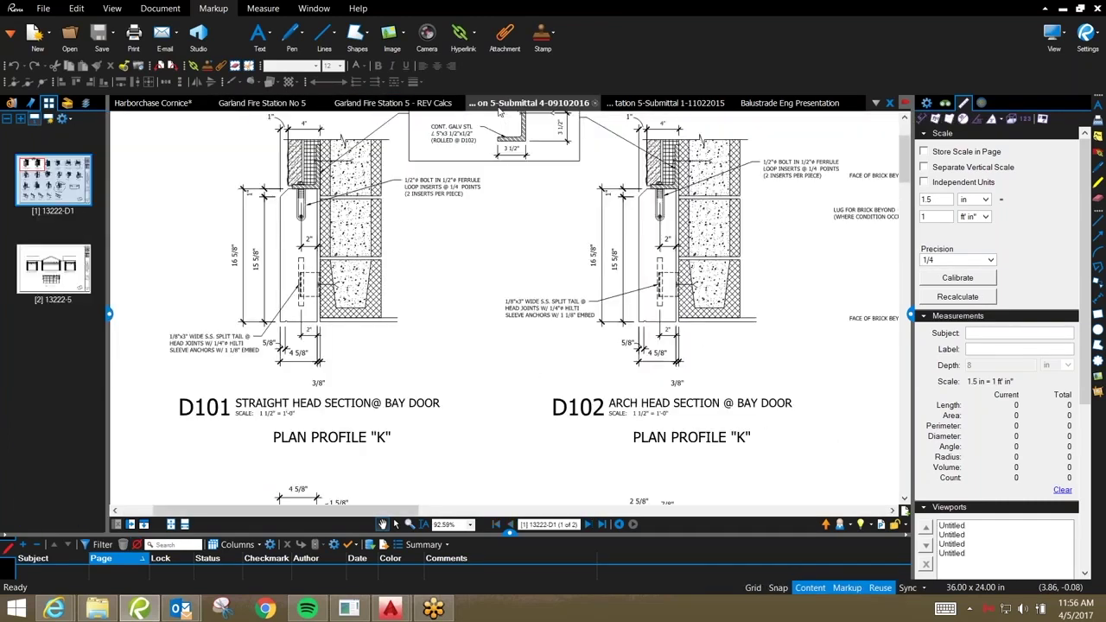
pyautogui.scroll(5, 349, 343)
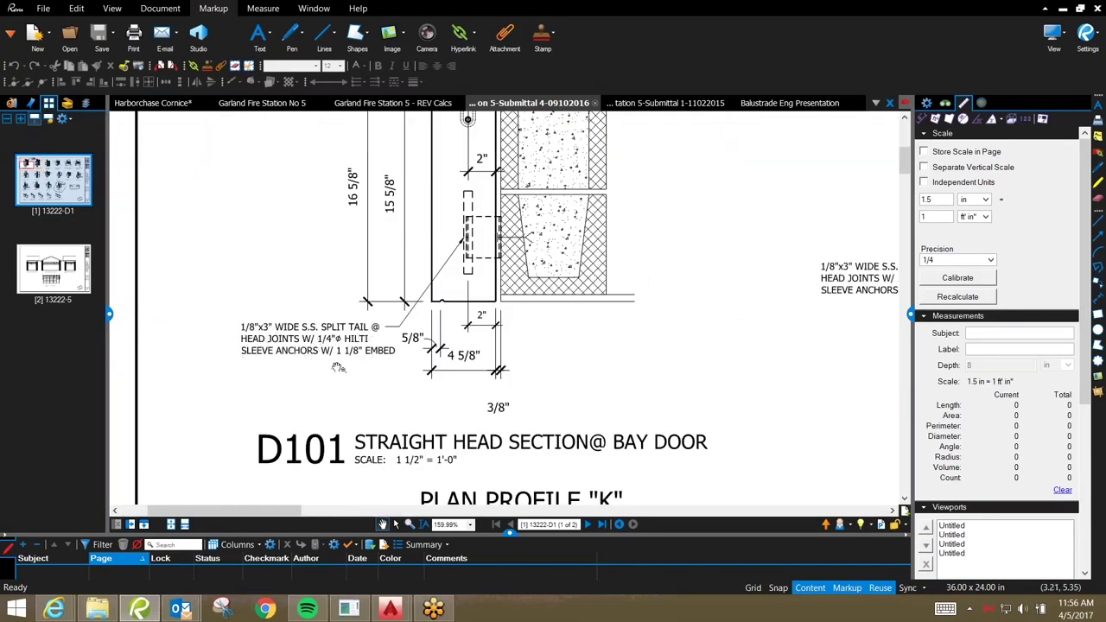
pyautogui.scroll(-6, 349, 365)
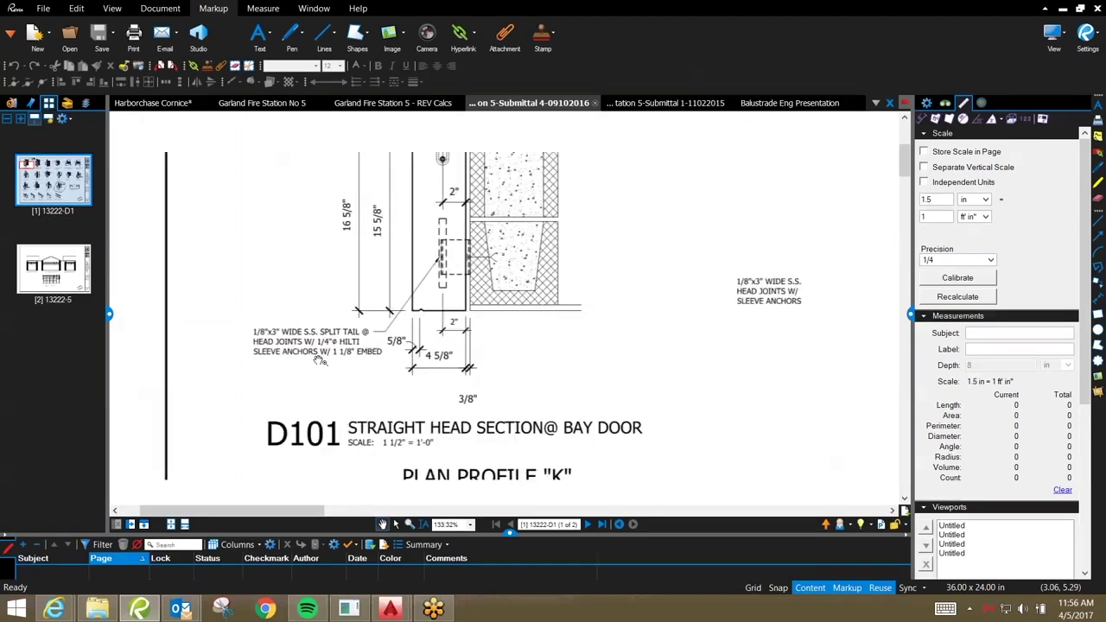
pyautogui.moveTo(367, 370); pyautogui.dragTo(252, 303)
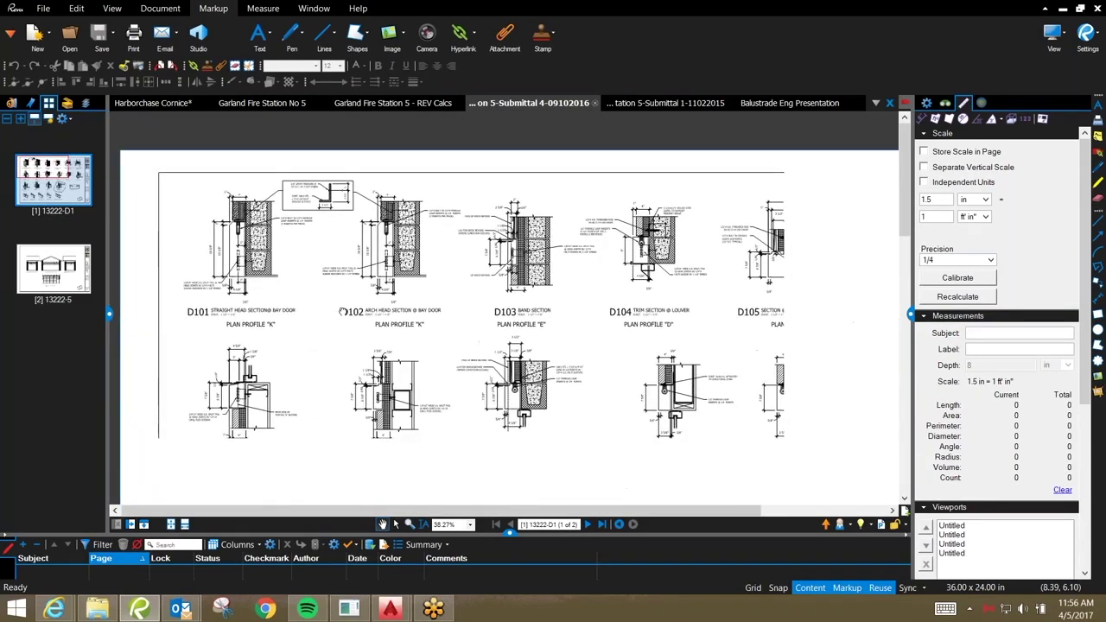
pyautogui.scroll(4, 200, 193)
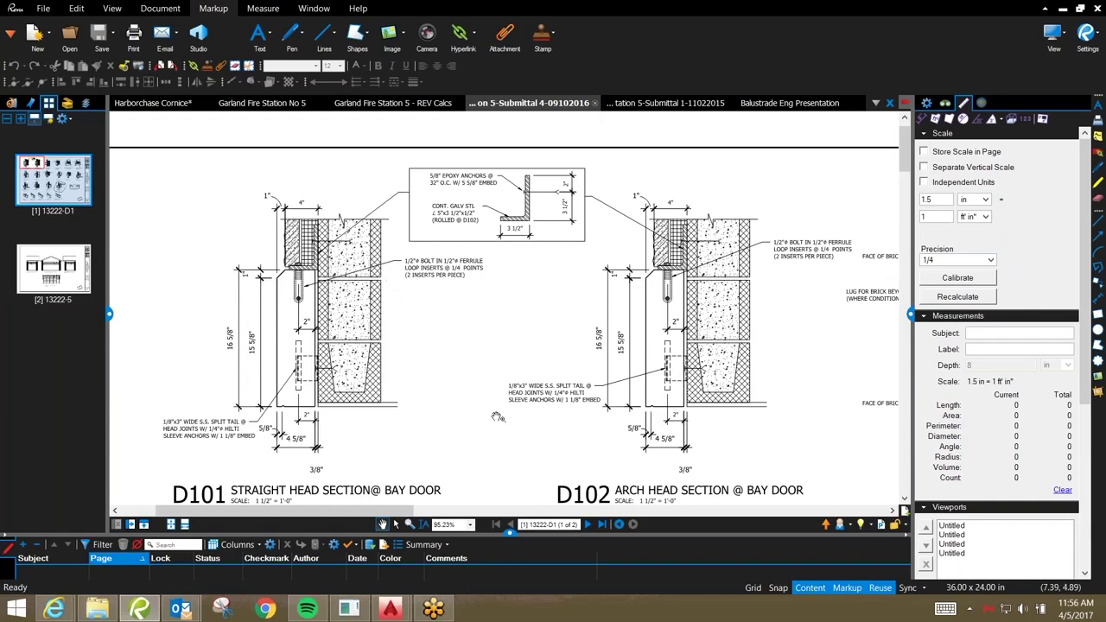
# - Fit the whole 13222-D1 sheet and title block, then return to the REV Calcs document
pyautogui.scroll(-5, 497, 417)
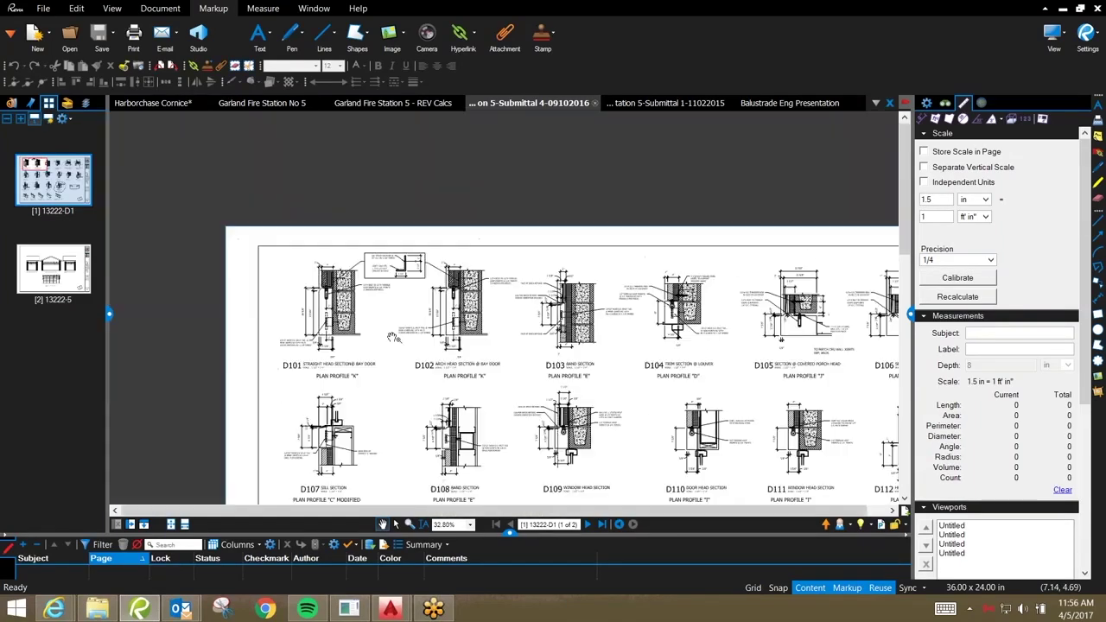
pyautogui.moveTo(494, 386); pyautogui.dragTo(377, 297)
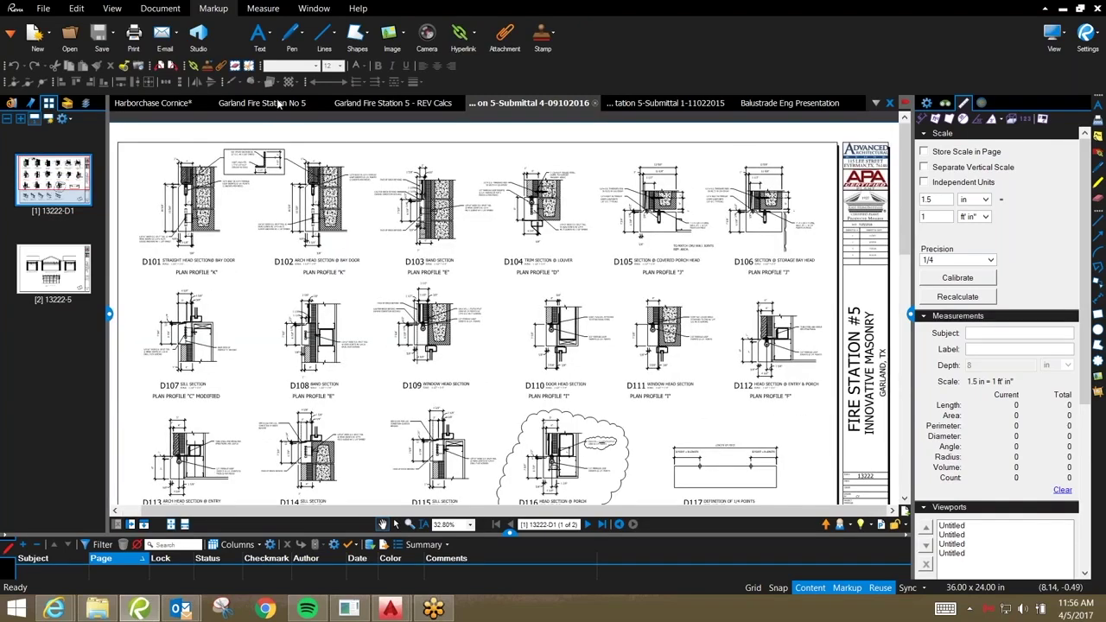
pyautogui.click(370, 104)
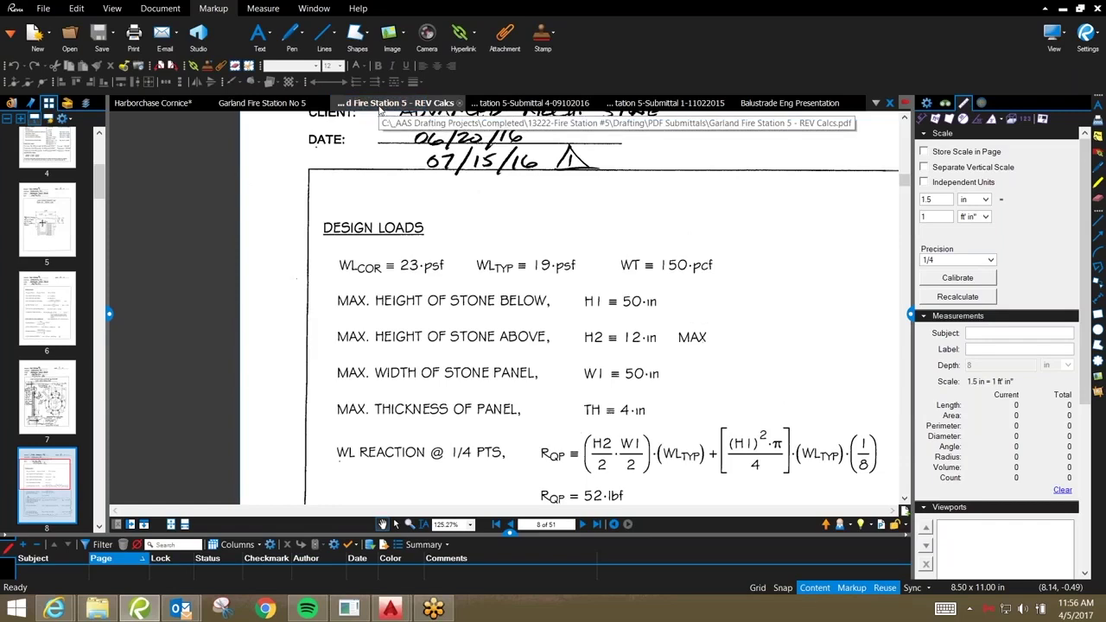
# - Review page 8's design load calcs, including the R_TOP equation
pyautogui.moveTo(537, 425); pyautogui.dragTo(444, 313)
pyautogui.scroll(-5, 435, 441)
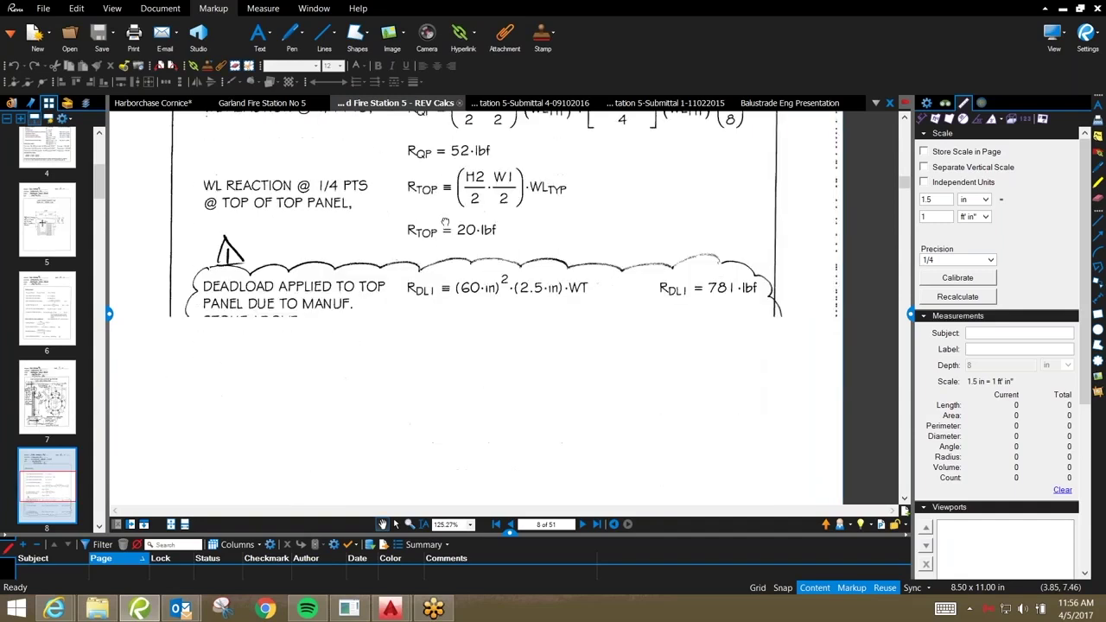
pyautogui.scroll(-4, 433, 432)
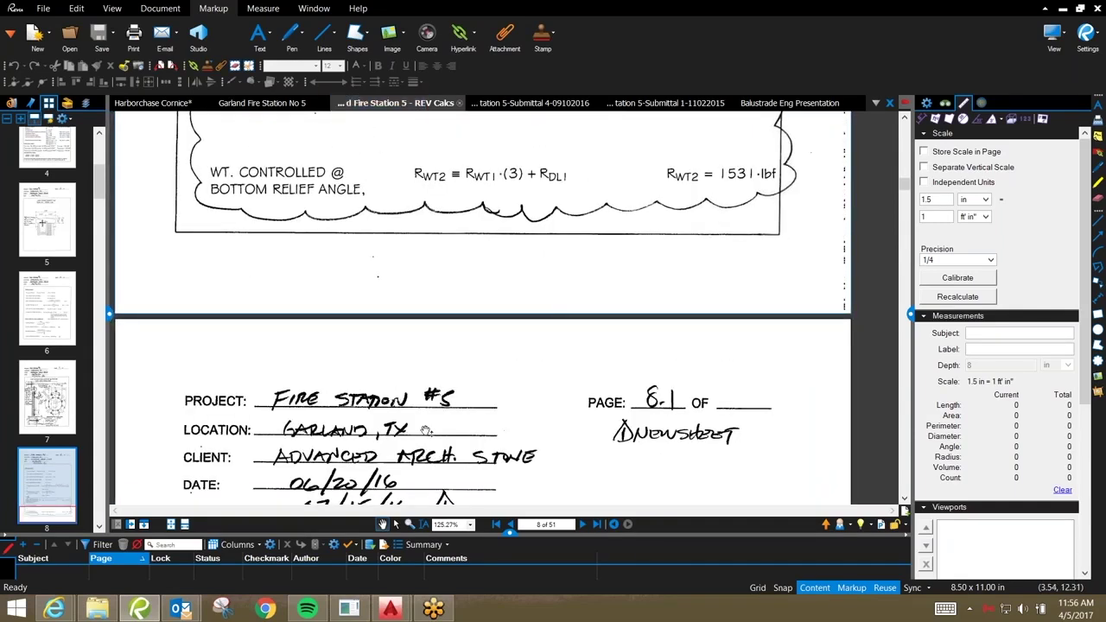
pyautogui.scroll(7, 424, 217)
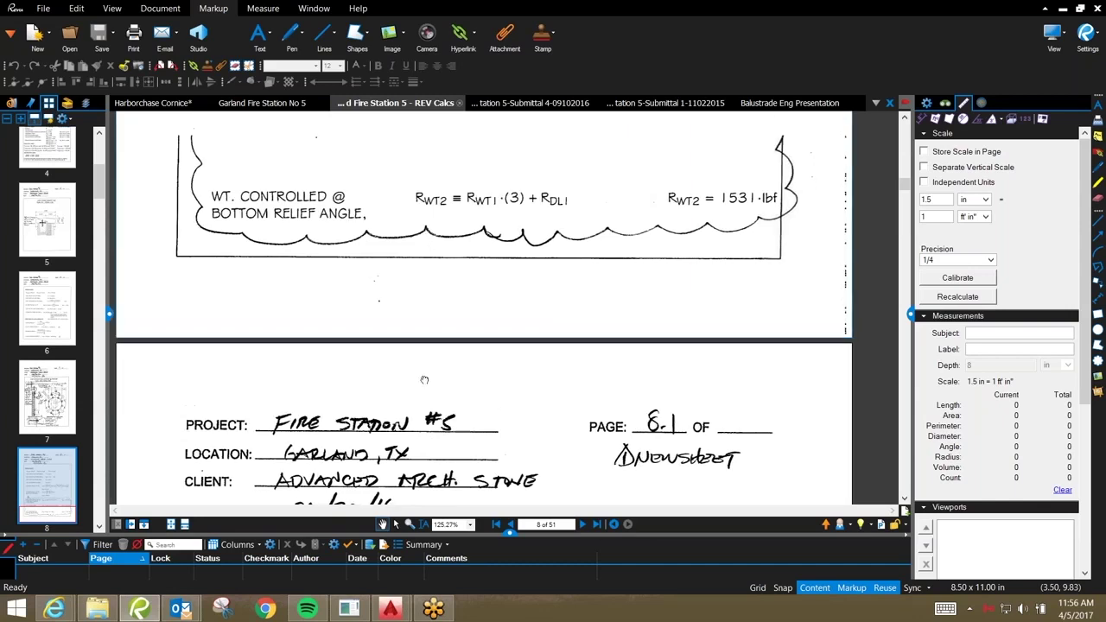
# - Jump to page 5's dowel pin detail, then continue down to page 6
pyautogui.click(39, 223)
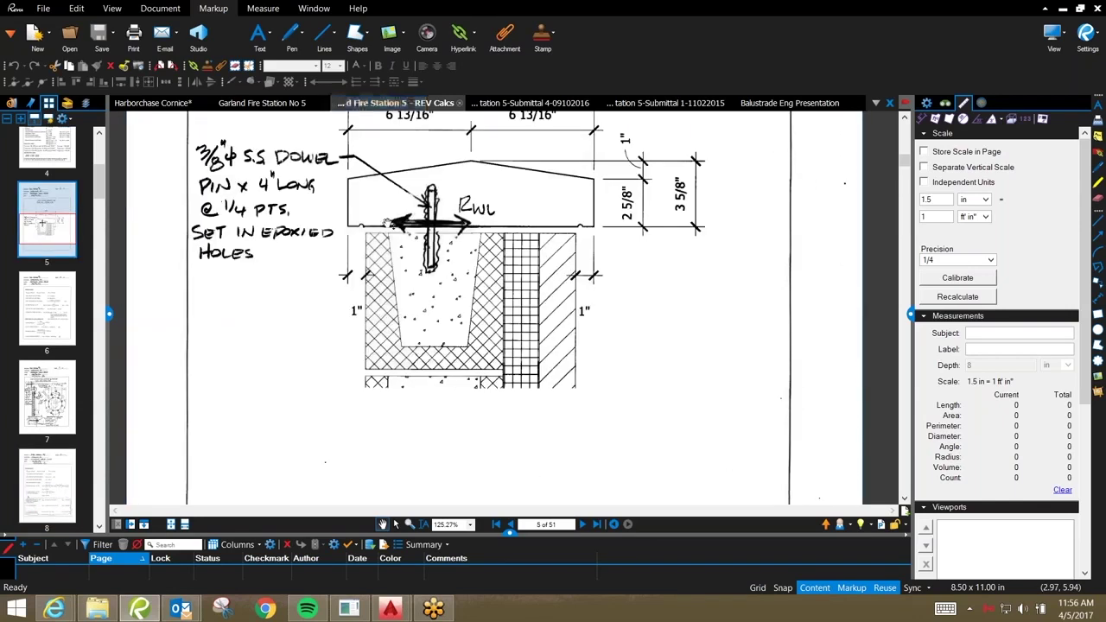
pyautogui.moveTo(446, 322); pyautogui.dragTo(493, 413)
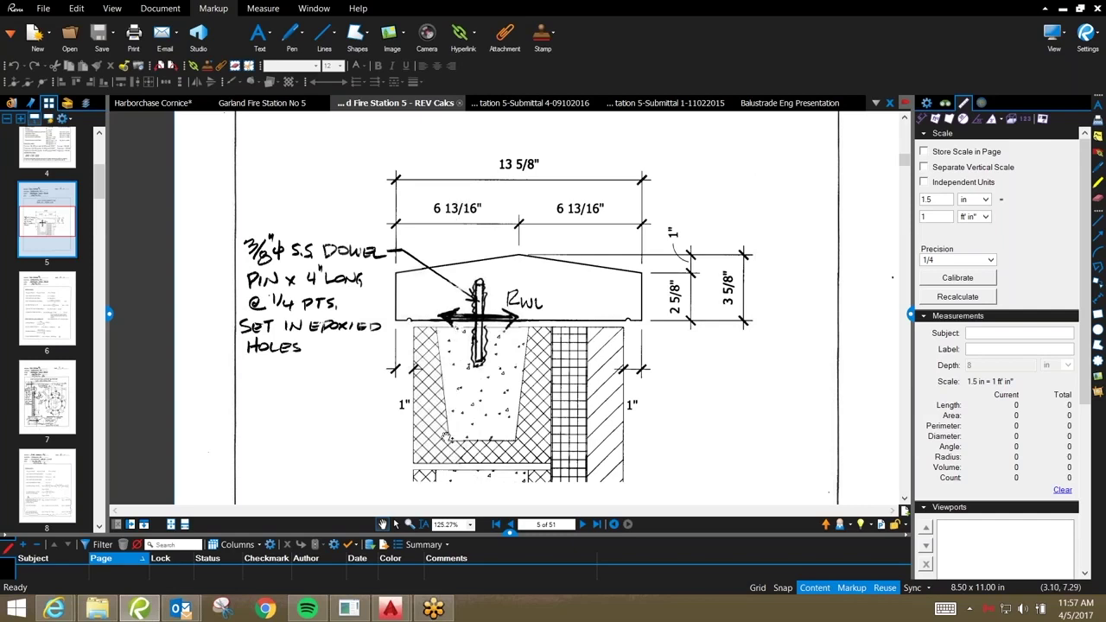
pyautogui.scroll(-5, 429, 390)
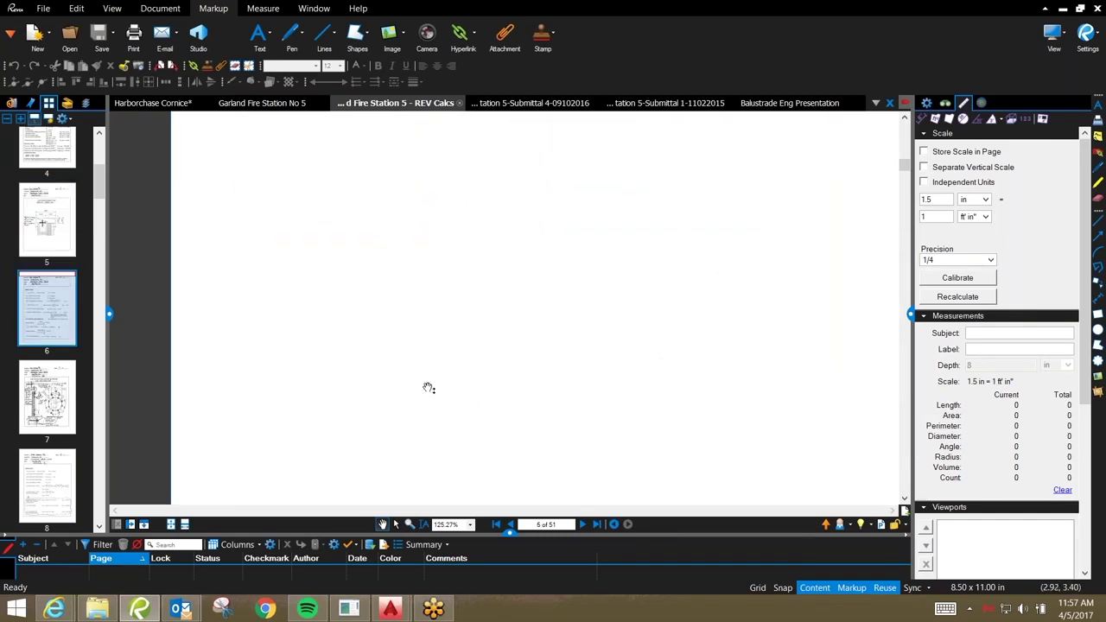
# - Move to page 7 and inspect the Maltese cross detail's 205/206 section labels
pyautogui.scroll(-3, 423, 380)
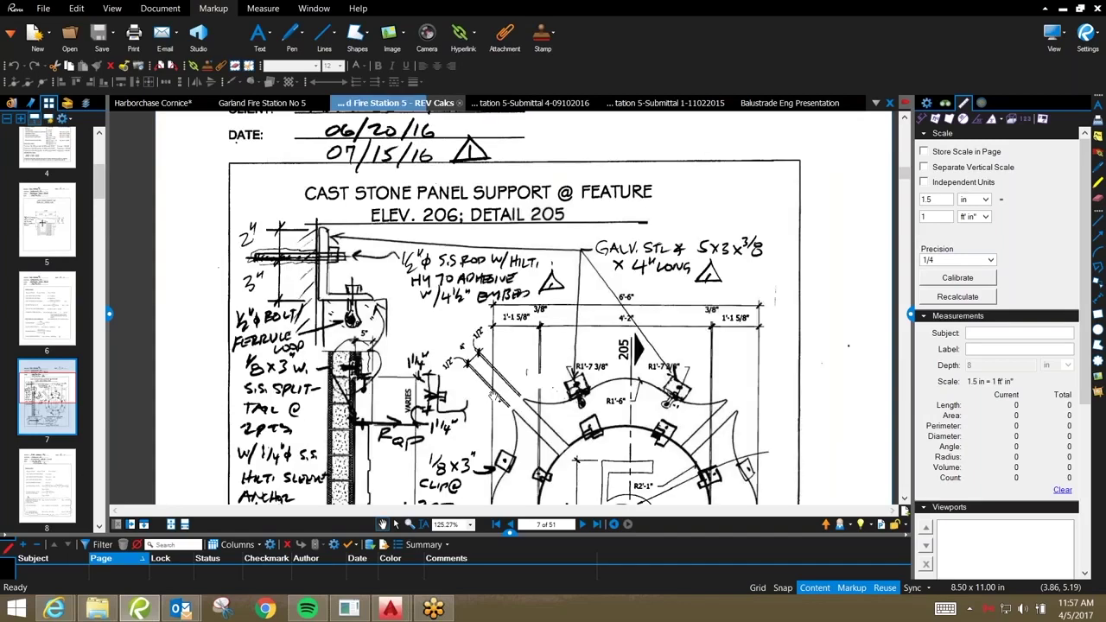
pyautogui.scroll(-3, 519, 308)
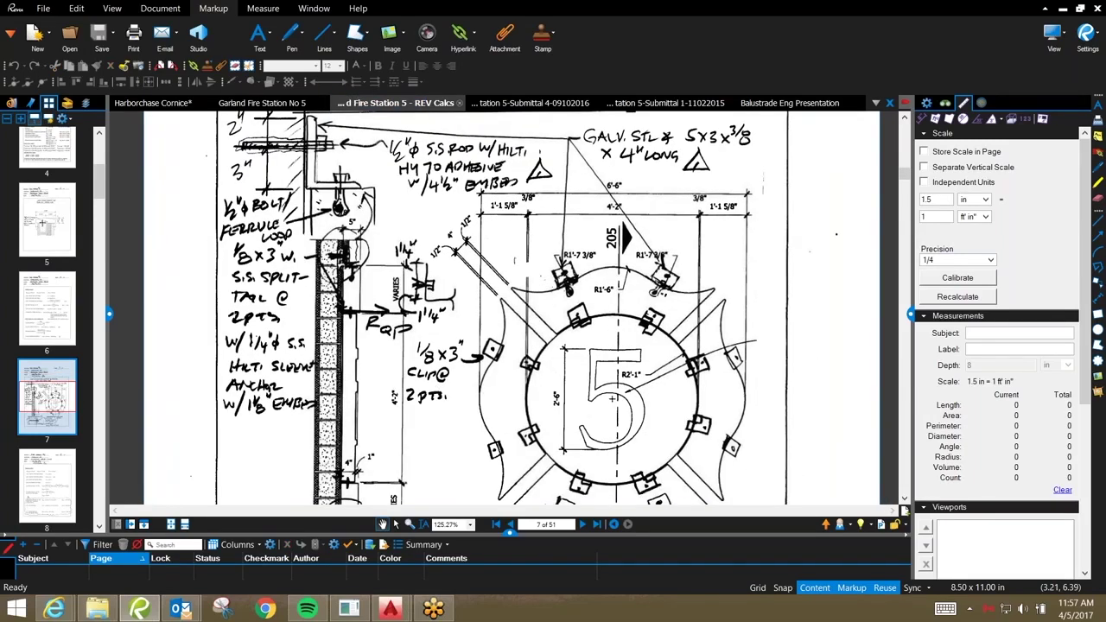
pyautogui.moveTo(276, 387); pyautogui.dragTo(248, 292)
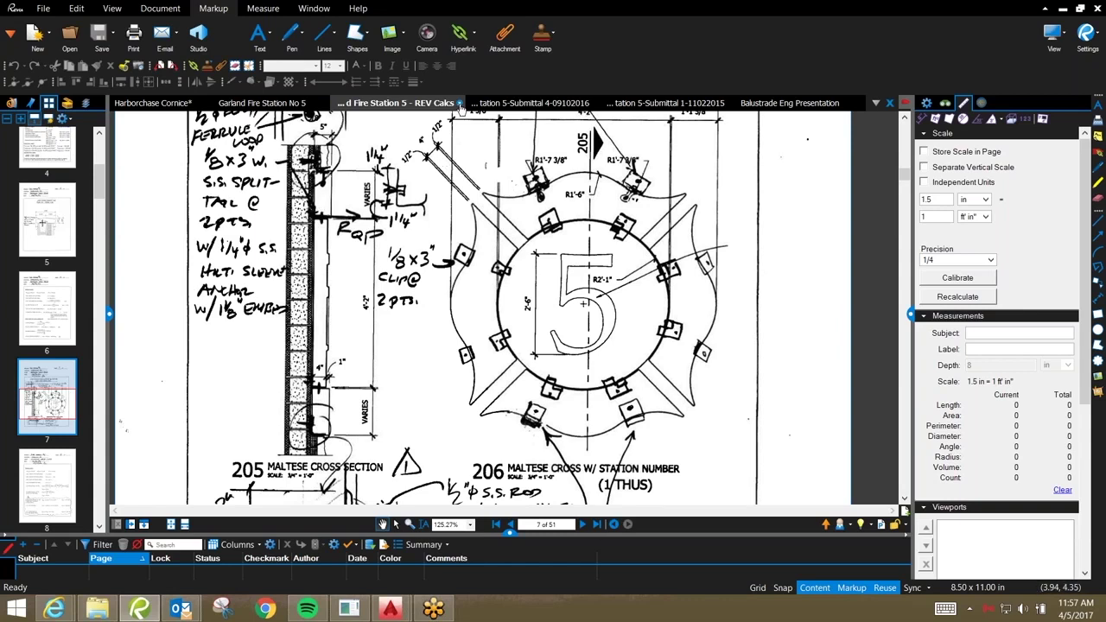
pyautogui.scroll(3, 471, 203)
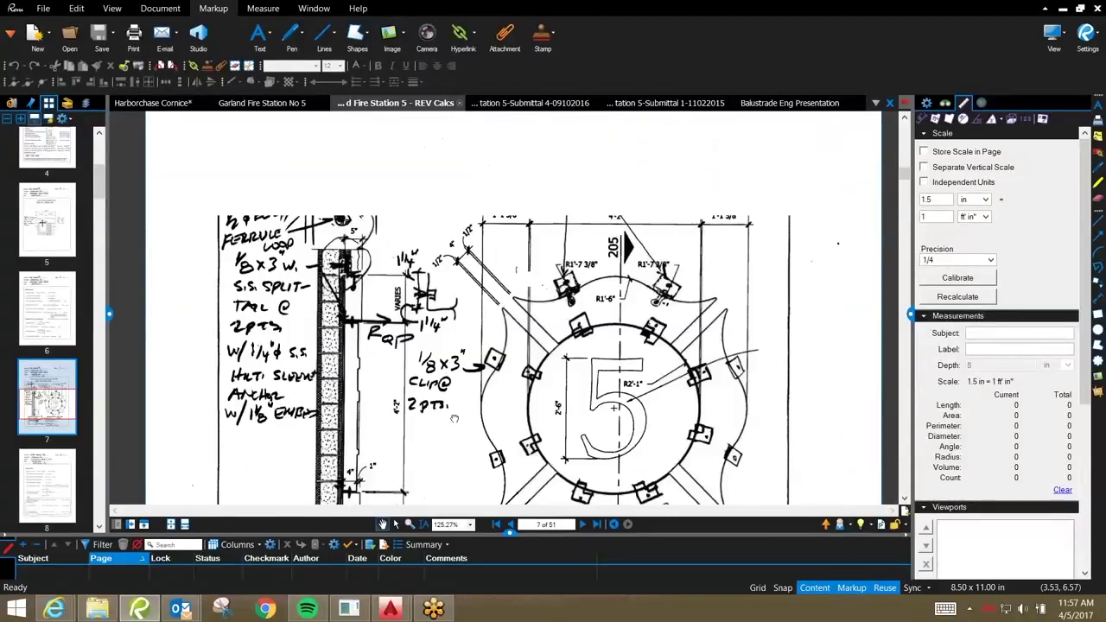
pyautogui.scroll(5, 466, 245)
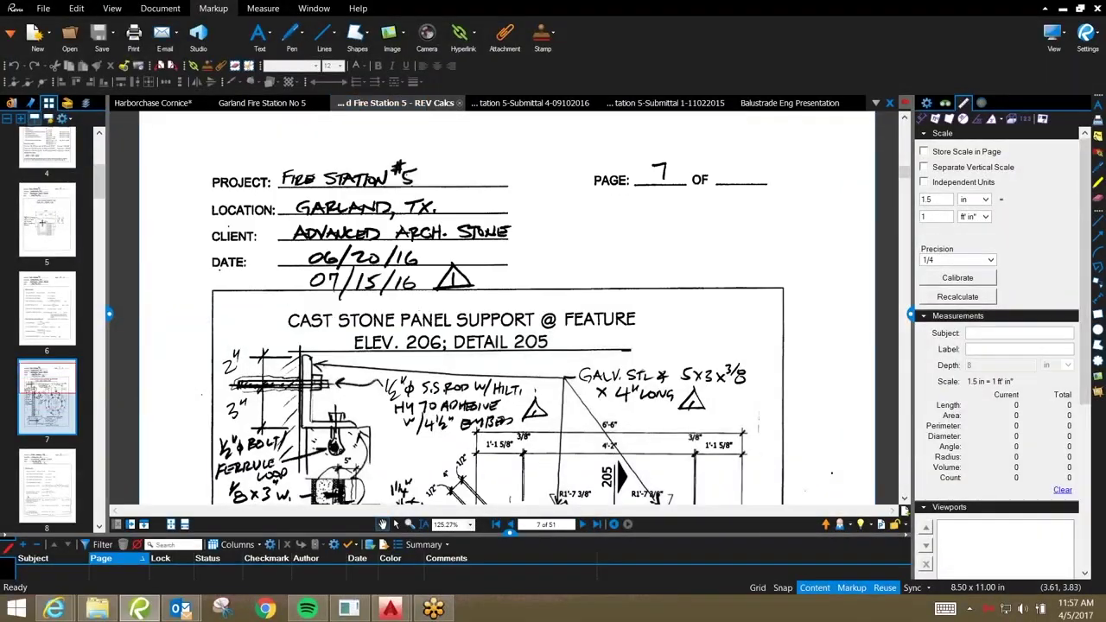
# - Review the Harborchase Cornice drawing's handwritten notes about missing steel support
pyautogui.click(169, 106)
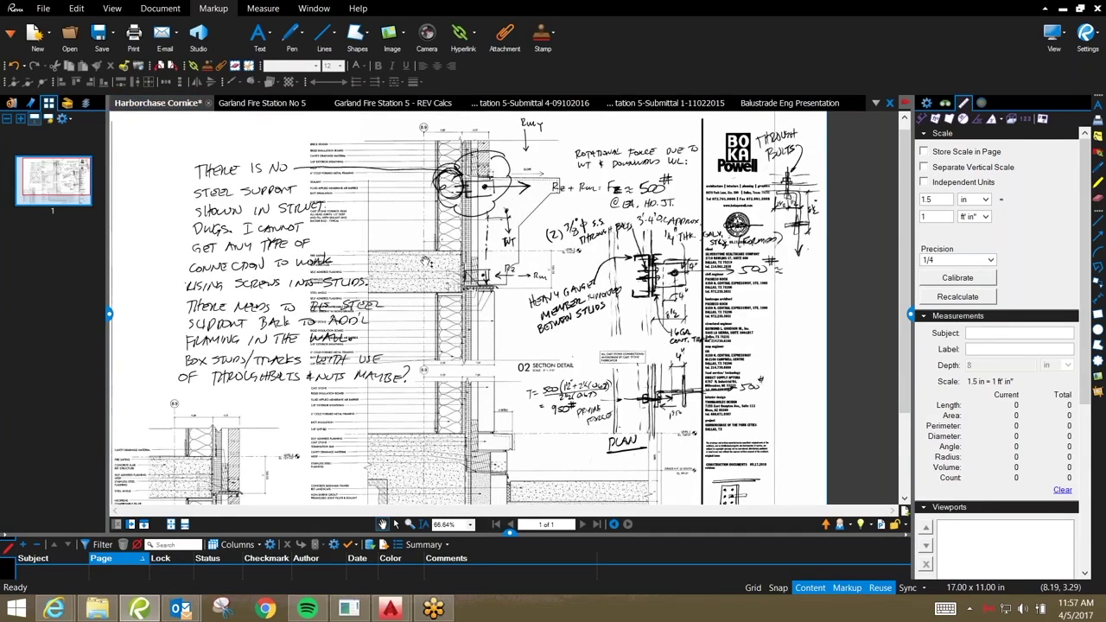
pyautogui.moveTo(425, 261); pyautogui.dragTo(463, 320)
pyautogui.moveTo(454, 396); pyautogui.dragTo(474, 262)
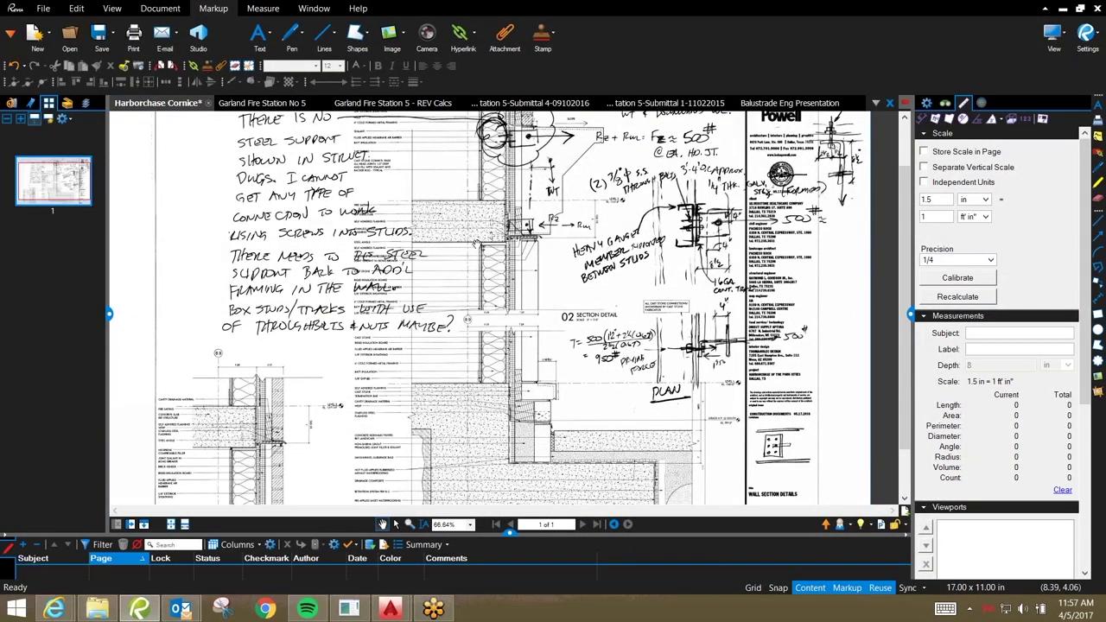
pyautogui.scroll(2, 489, 308)
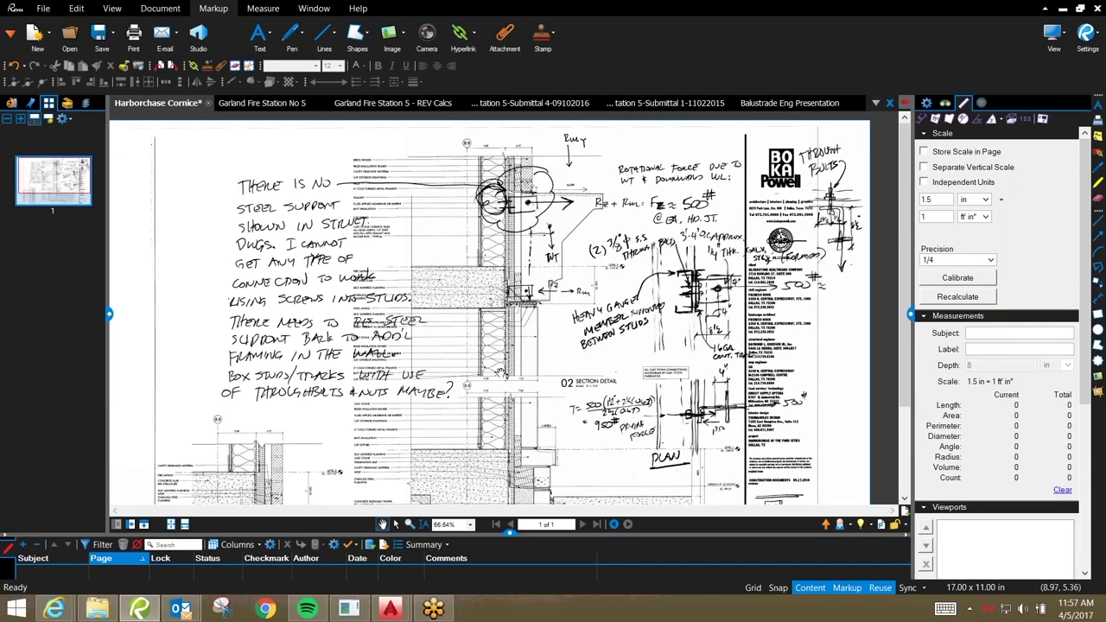
# - Recentre the cornice drawing, then bring up Advanced Architectural Stone's Contact Us page in Internet Explorer
pyautogui.moveTo(500, 372); pyautogui.dragTo(490, 377)
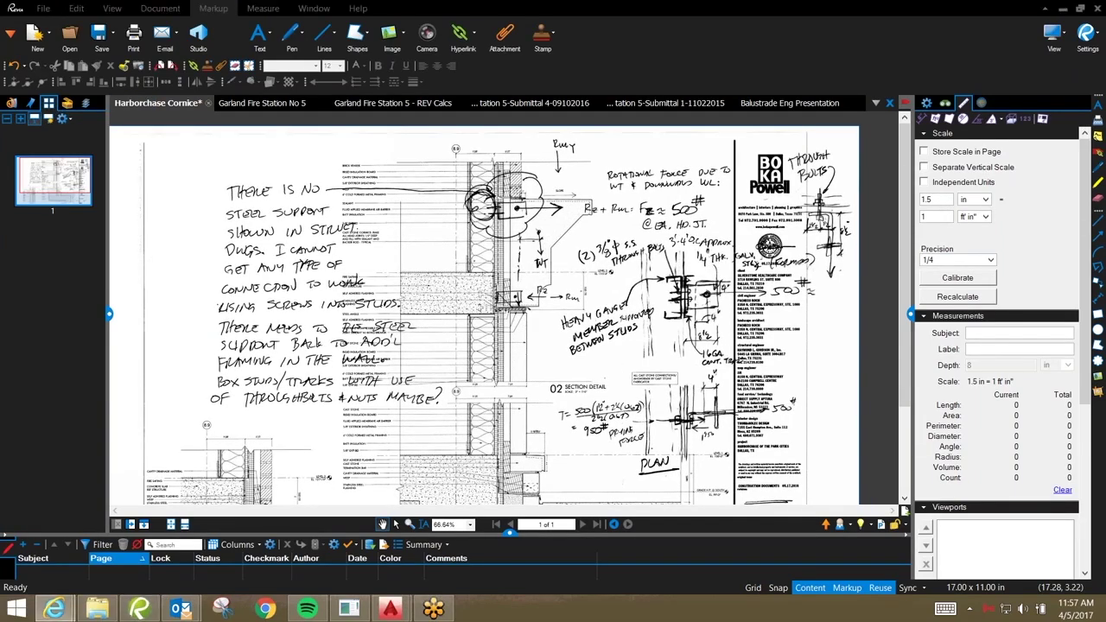
pyautogui.click(54, 609)
pyautogui.moveTo(1024, 172); pyautogui.dragTo(441, 33)
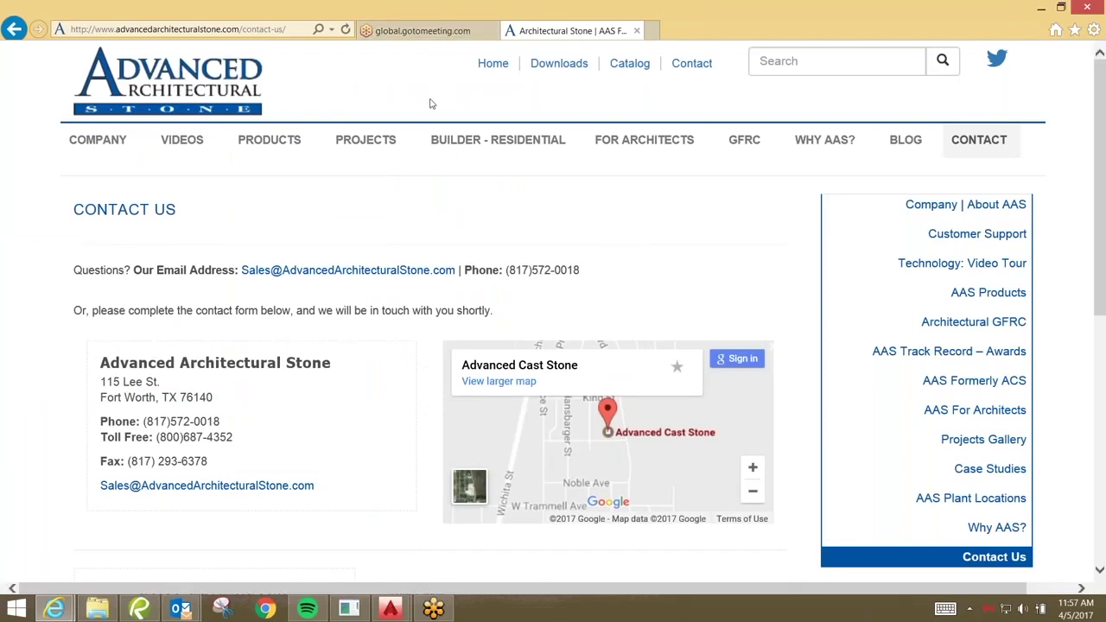